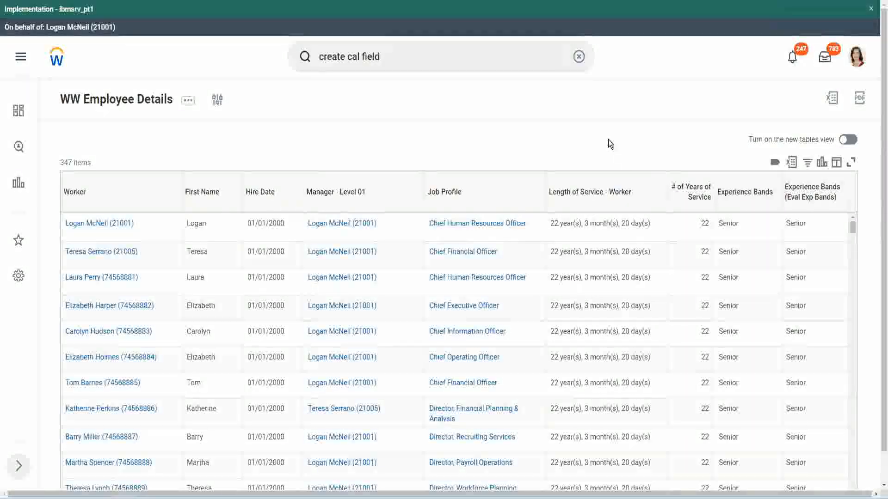
{"action": "left_click", "coordinate": [770, 224]}
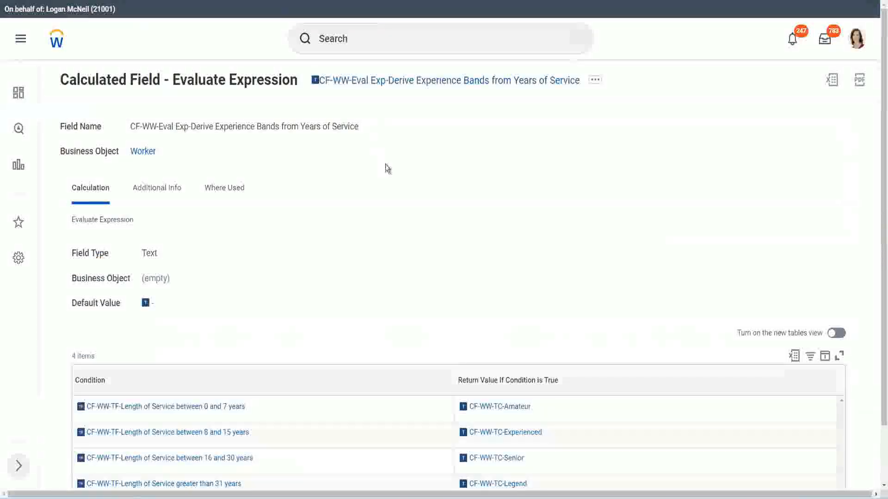
{"action": "right_click", "coordinate": [384, 84]}
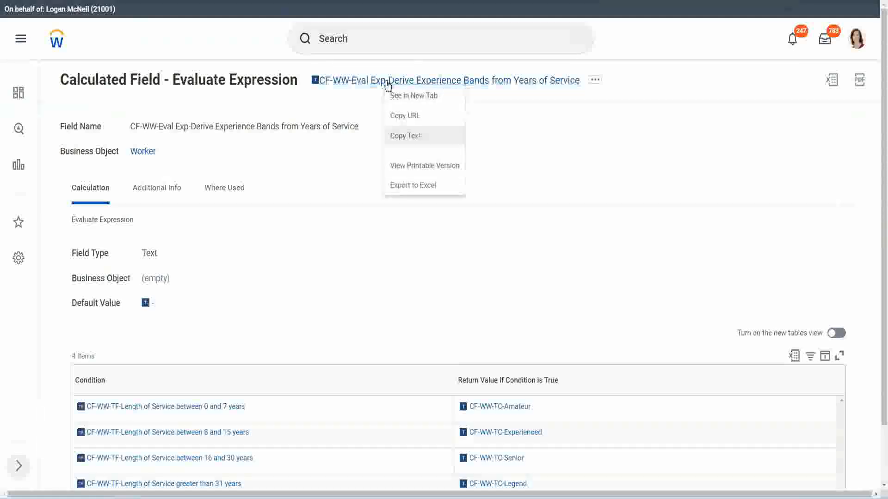
Step: Search for "create calc field" and open the Create Calculated Field task
{"action": "left_click", "coordinate": [372, 41]}
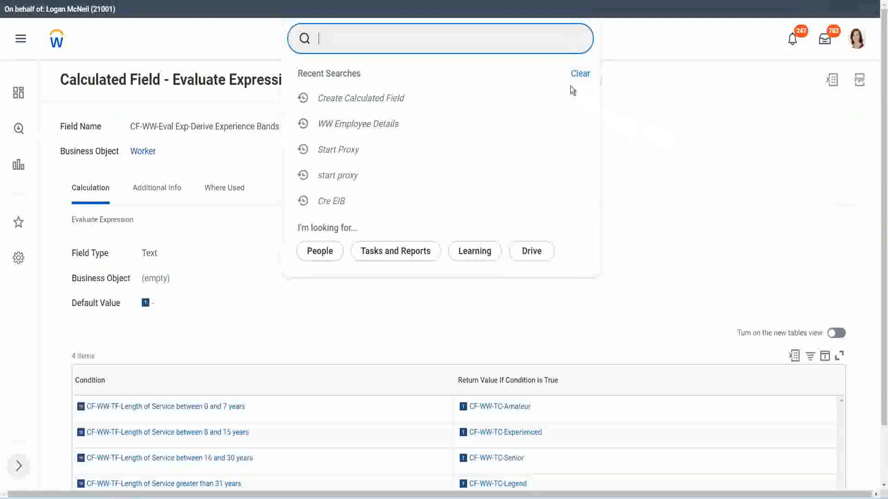
{"action": "key", "text": "Escape"}
{"action": "left_click", "coordinate": [351, 36]}
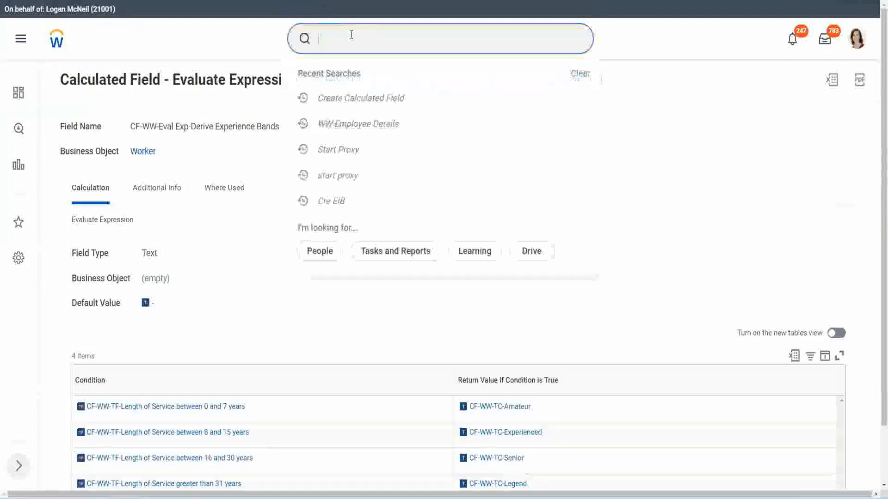
{"action": "type", "text": "create calc"}
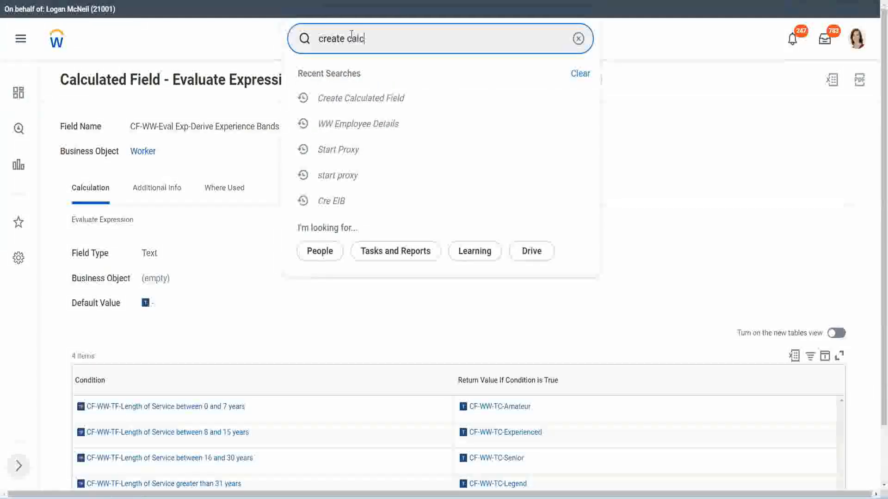
{"action": "type", "text": " field"}
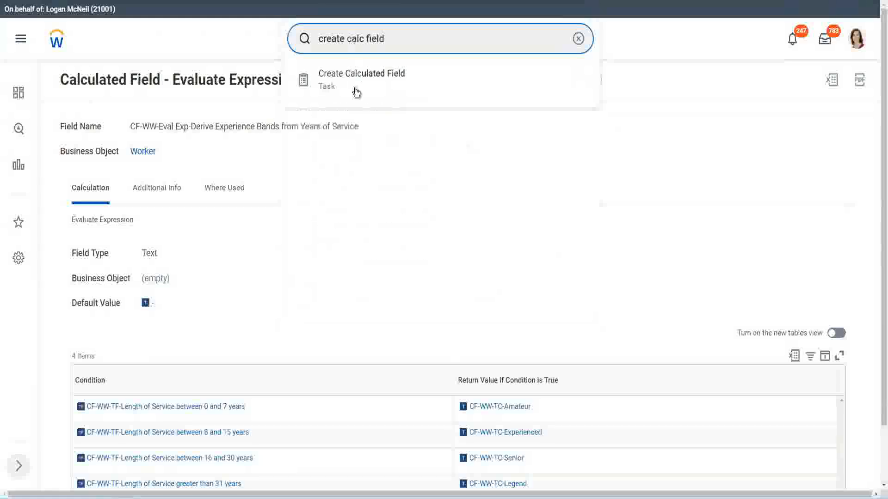
{"action": "left_click", "coordinate": [363, 88]}
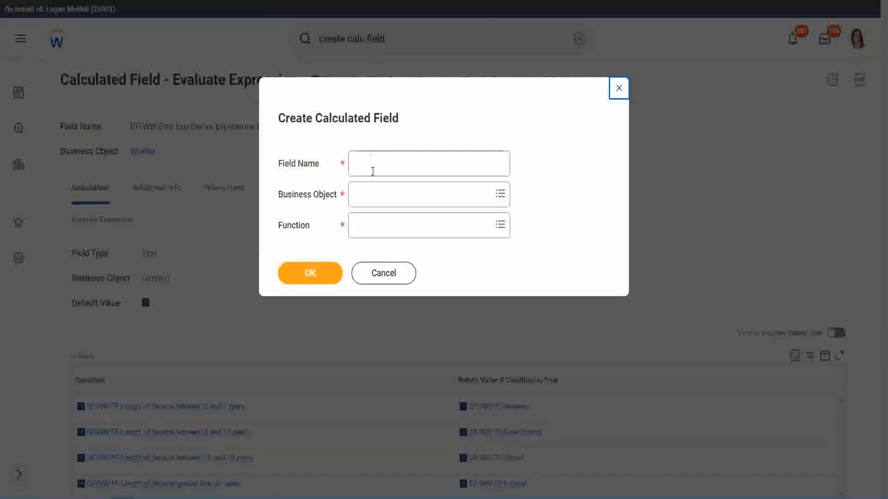
Step: Name the new calculated field "CF-WW-LRB-Identify Experience Bands from years of Service"
{"action": "left_click", "coordinate": [374, 165]}
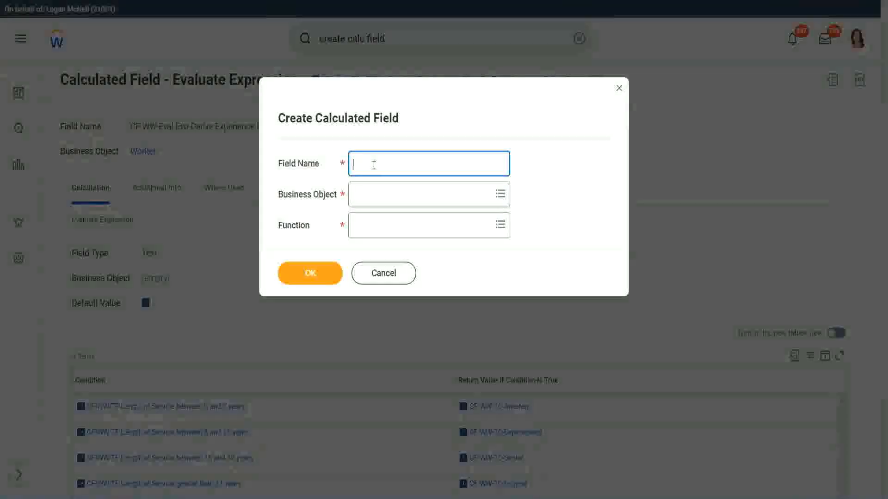
{"action": "type", "text": "CF"}
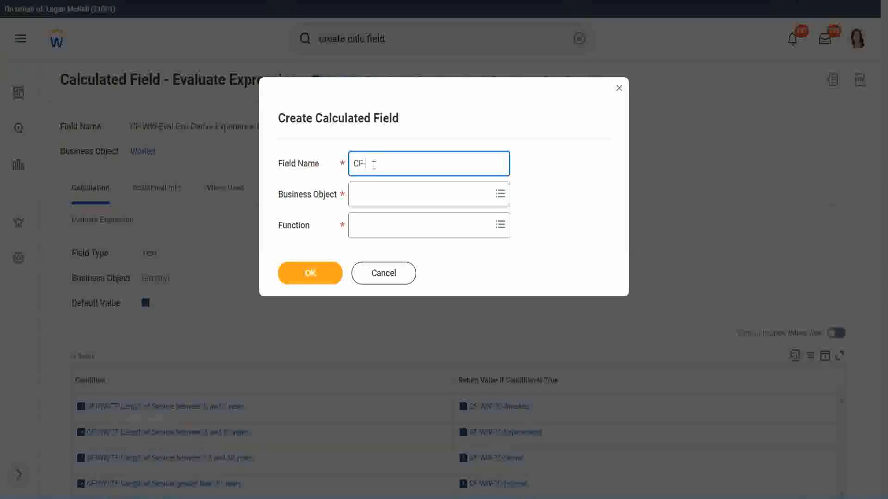
{"action": "type", "text": "-WW-LRB-Identify Ex"}
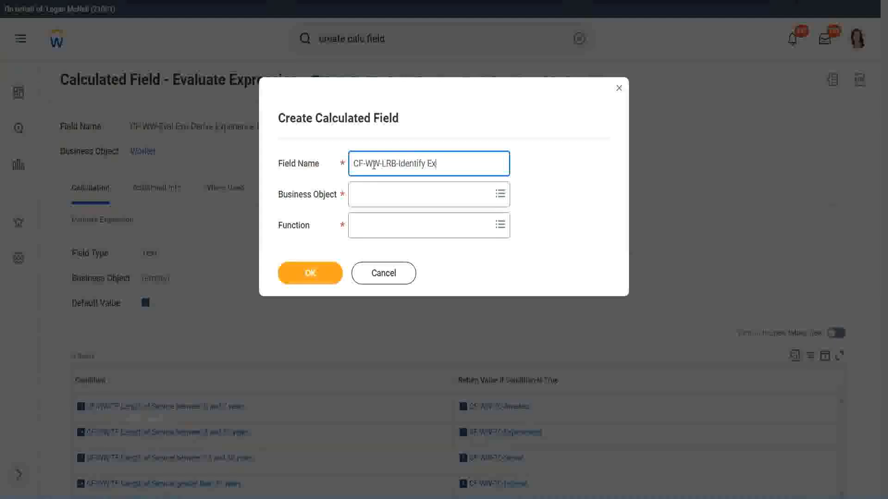
{"action": "type", "text": "eperiende"}
{"action": "key", "text": "BackSpace"}
{"action": "key", "text": "BackSpace"}
{"action": "type", "text": "ce Bands fro"}
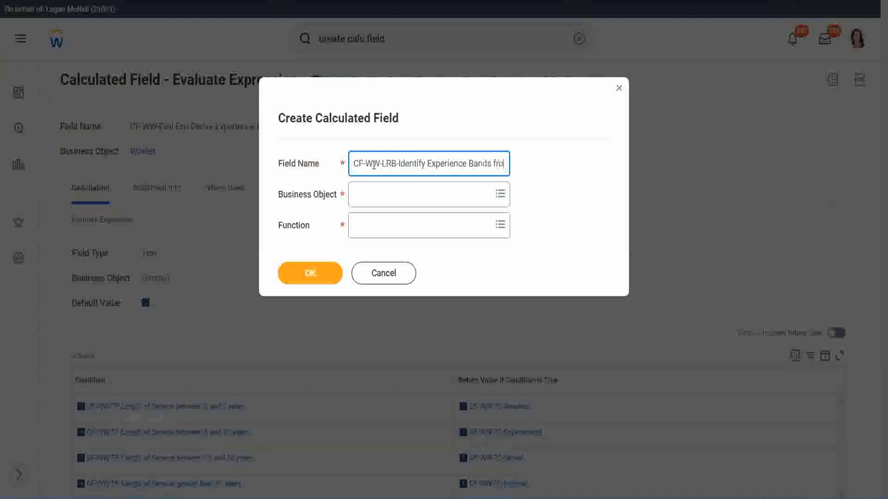
{"action": "type", "text": "m years of Service"}
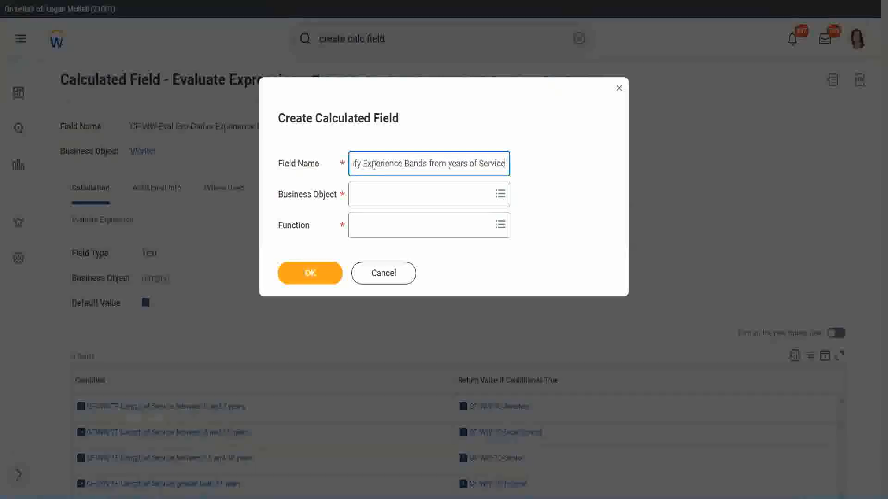
{"action": "key", "text": "Tab"}
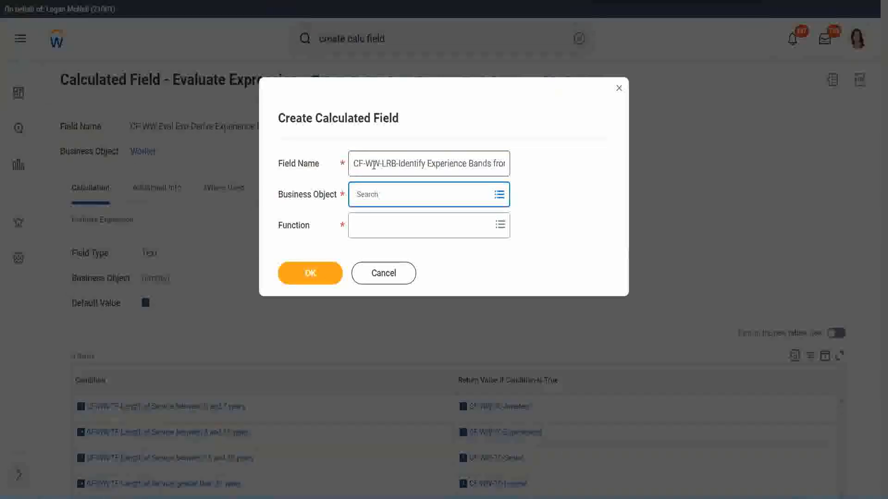
Step: Set the business object to Worker and the function to Lookup Range Band, and continue to the field's definition
{"action": "type", "text": "worker"}
{"action": "key", "text": "Return"}
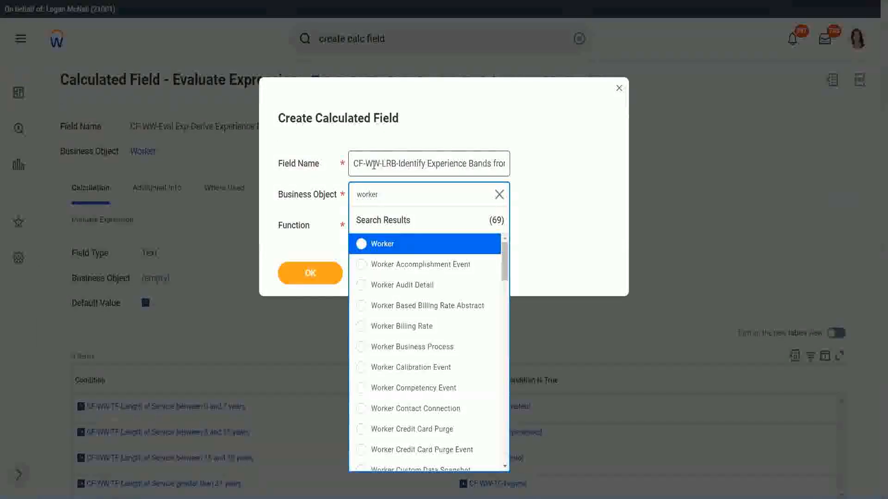
{"action": "key", "text": "Return"}
{"action": "key", "text": "Tab"}
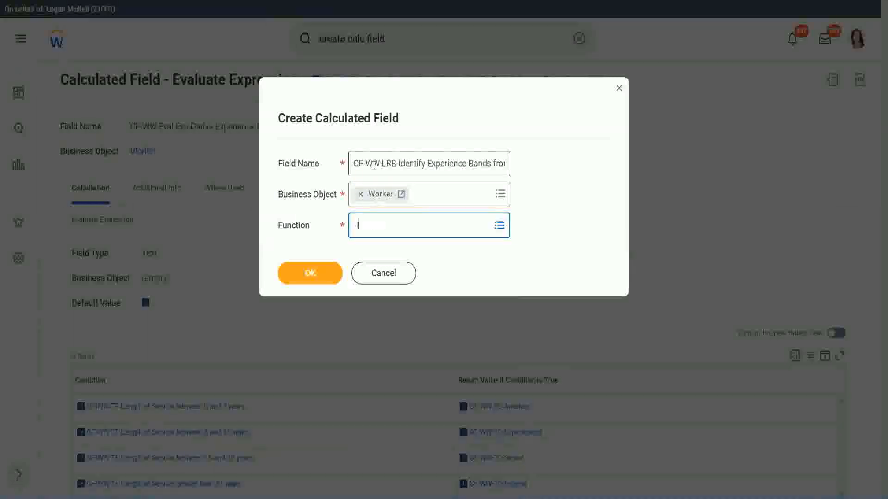
{"action": "type", "text": "look"}
{"action": "key", "text": "Return"}
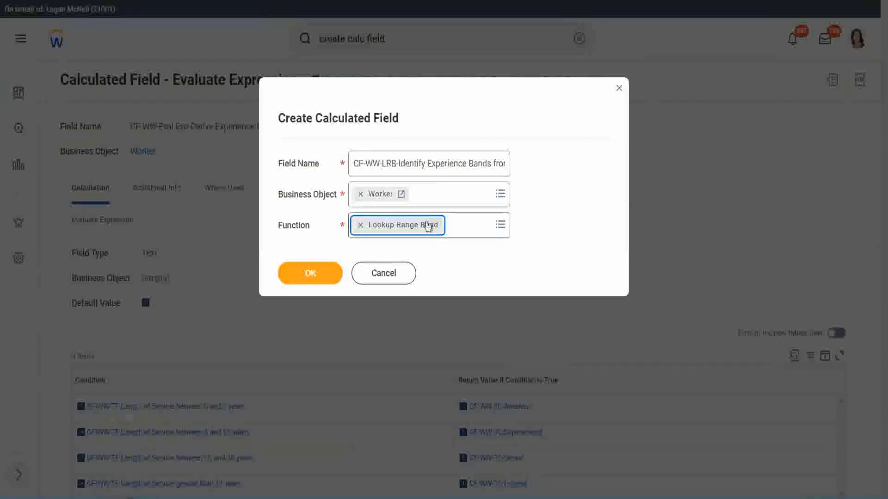
{"action": "left_click", "coordinate": [318, 274]}
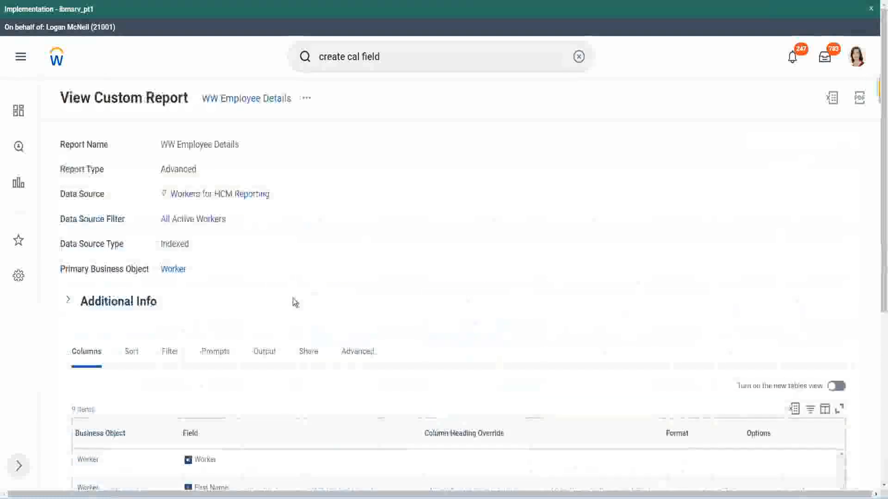
Step: Copy the field name CF-WW-Convert Text To Number-Number of Years from Length of Service from the report definition and set it as the source field
{"action": "scroll", "coordinate": [294, 333], "scroll_direction": "down", "scroll_amount": 5}
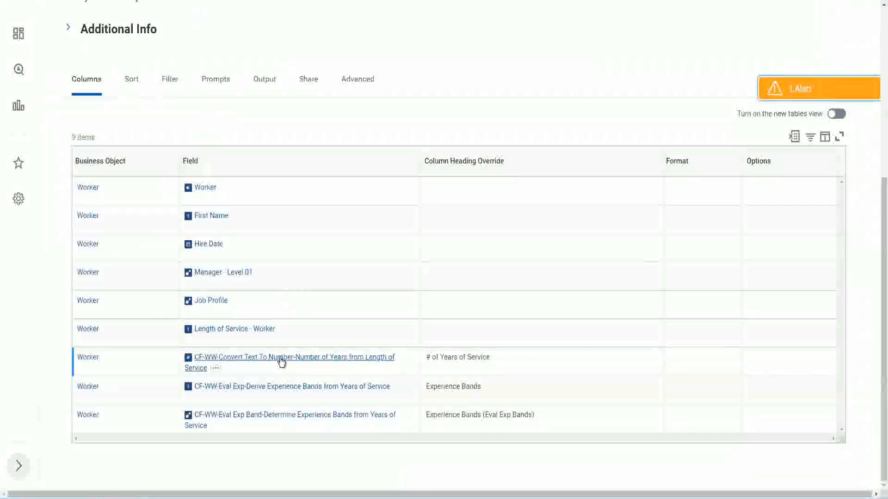
{"action": "right_click", "coordinate": [281, 363]}
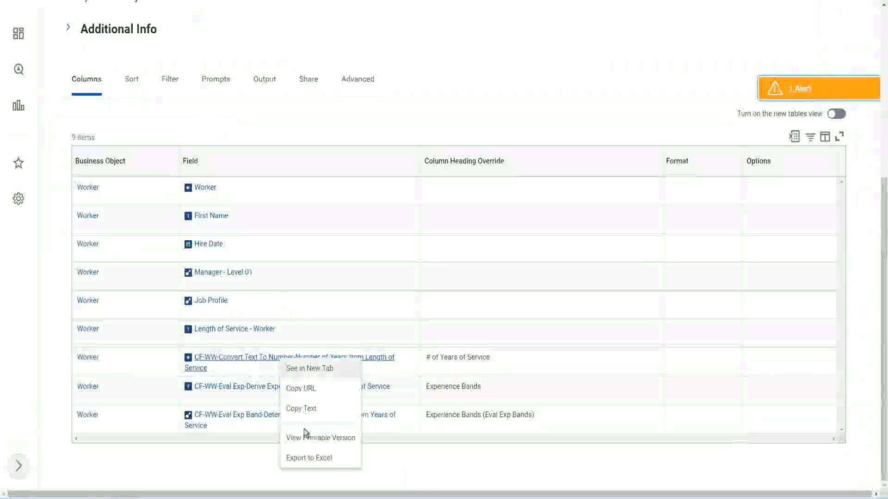
{"action": "left_click", "coordinate": [302, 408]}
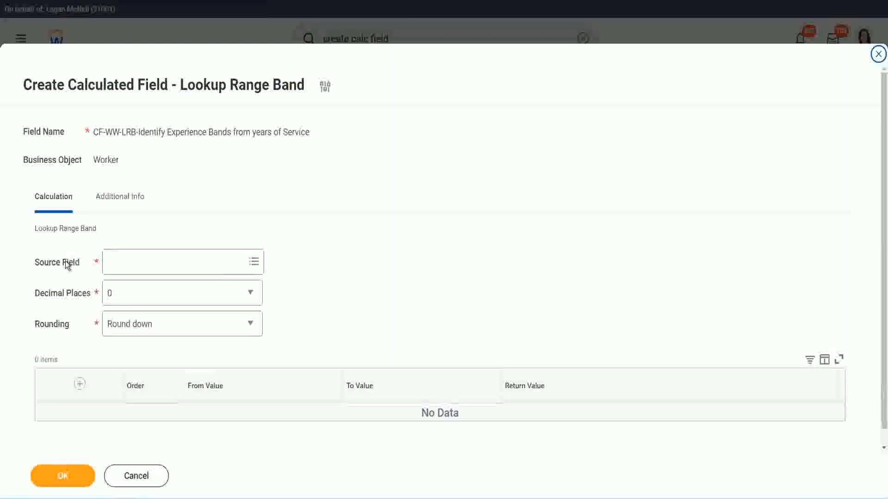
{"action": "left_click", "coordinate": [137, 261]}
{"action": "key", "text": "Return"}
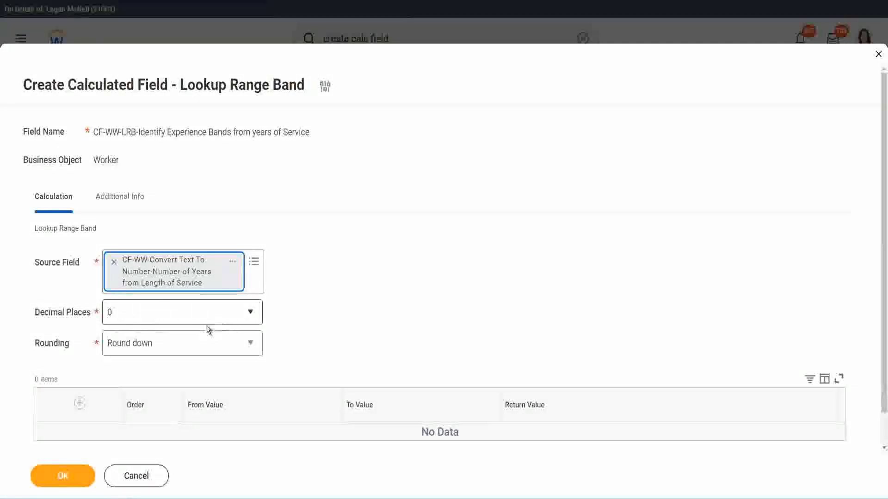
Step: Choose 0 decimal places and set the rounding to Round for the lookup range band
{"action": "left_click", "coordinate": [173, 318]}
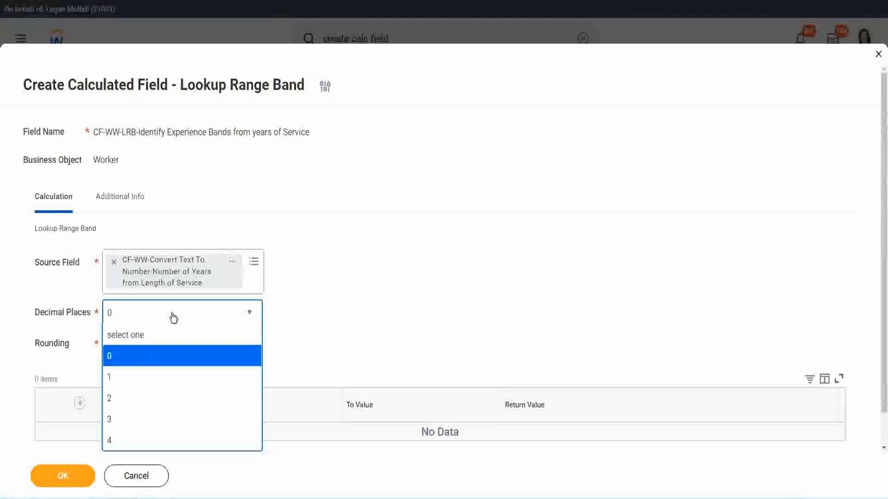
{"action": "left_click", "coordinate": [112, 358]}
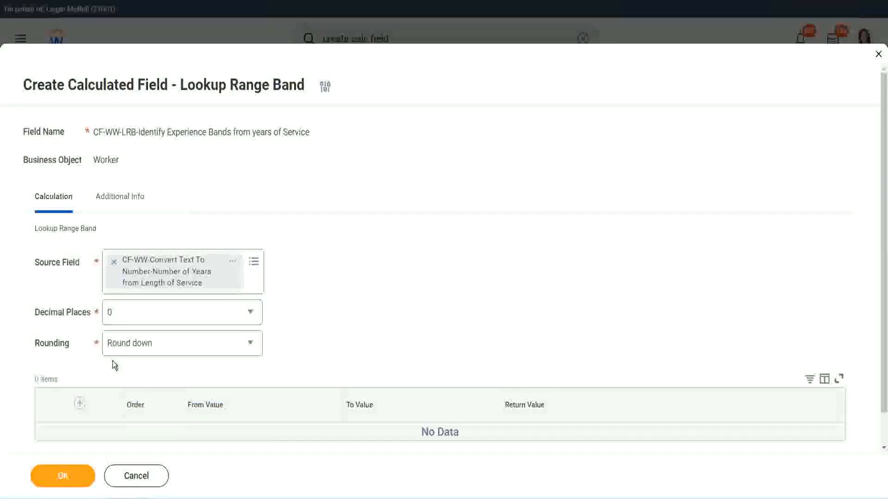
{"action": "left_click", "coordinate": [142, 347]}
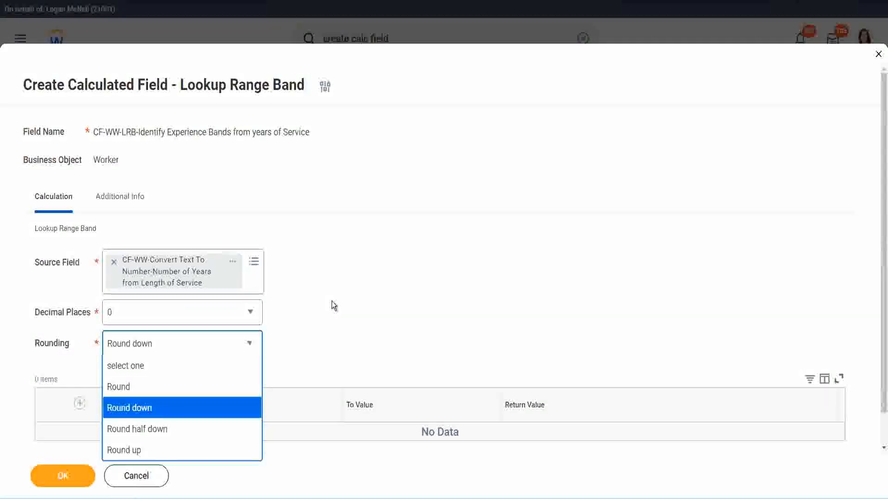
{"action": "left_click", "coordinate": [313, 343]}
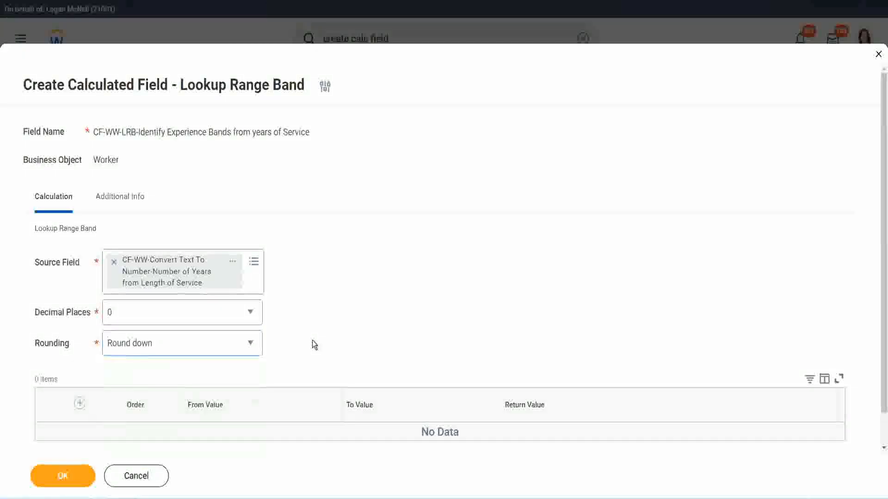
{"action": "left_click", "coordinate": [150, 342]}
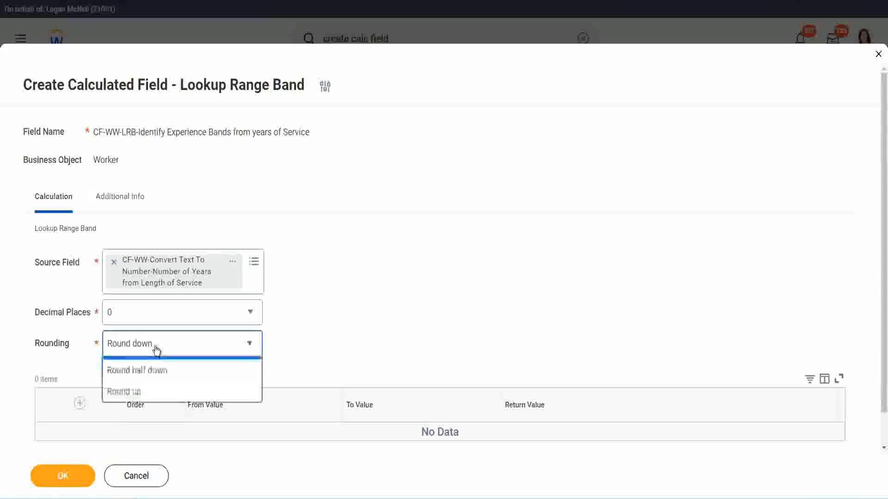
{"action": "left_click", "coordinate": [150, 388]}
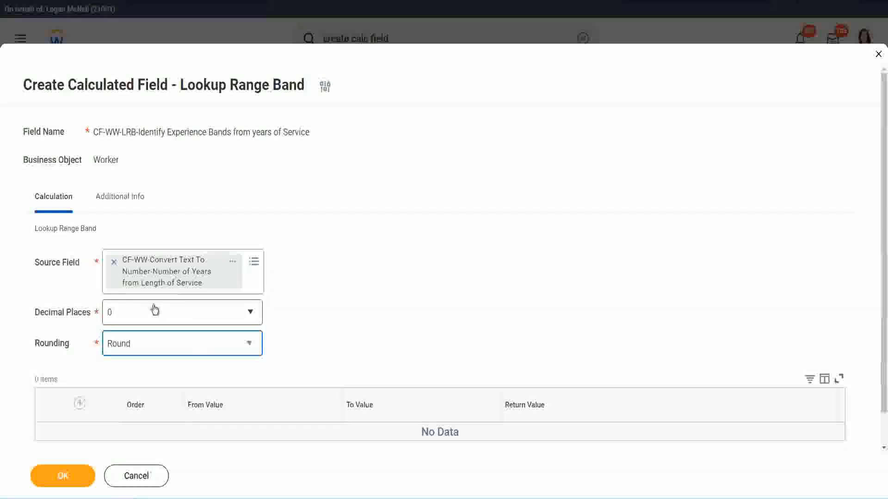
Step: Add the first range row with from value 0, to value 7 and return value Amateur
{"action": "left_click", "coordinate": [80, 404]}
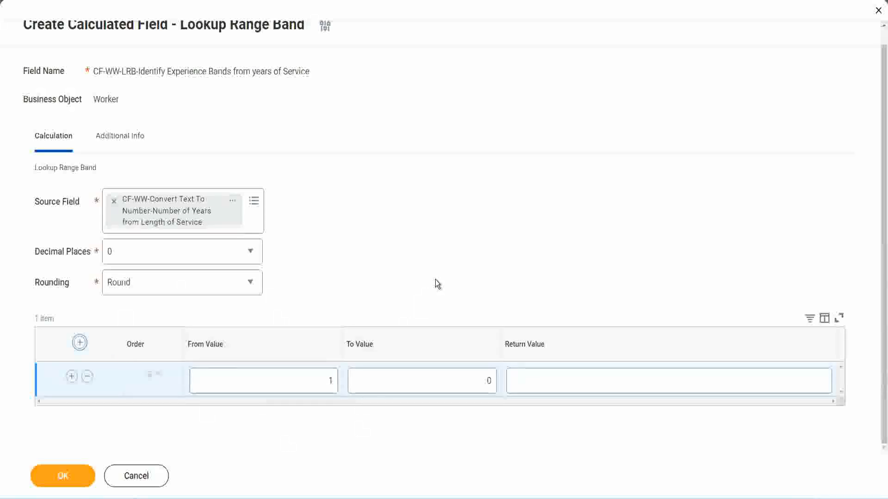
{"action": "left_click", "coordinate": [324, 384]}
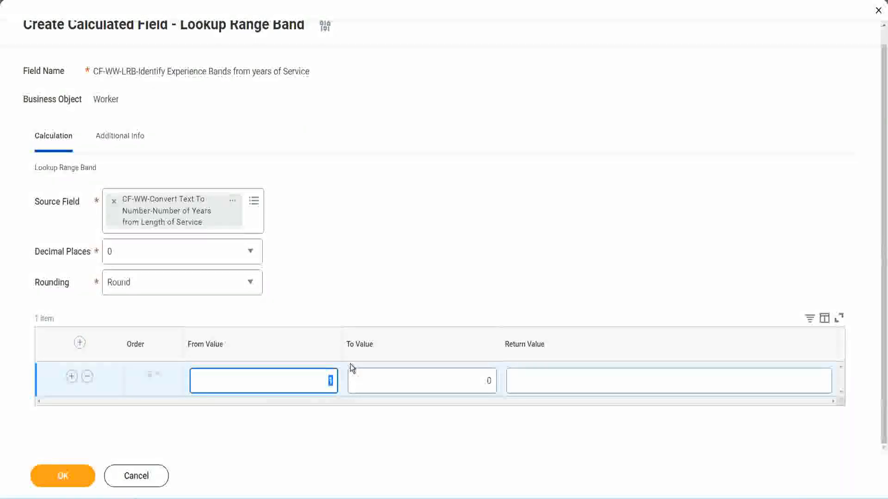
{"action": "type", "text": "0"}
{"action": "key", "text": "Tab"}
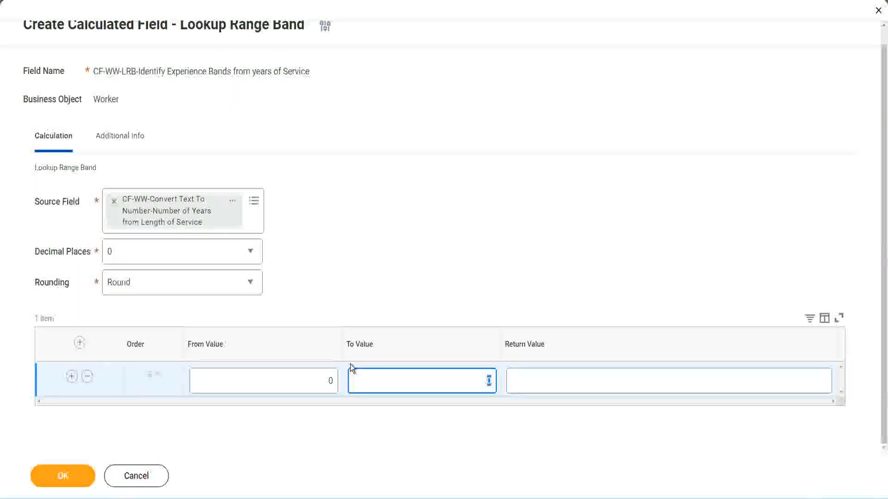
{"action": "type", "text": "7"}
{"action": "key", "text": "Tab"}
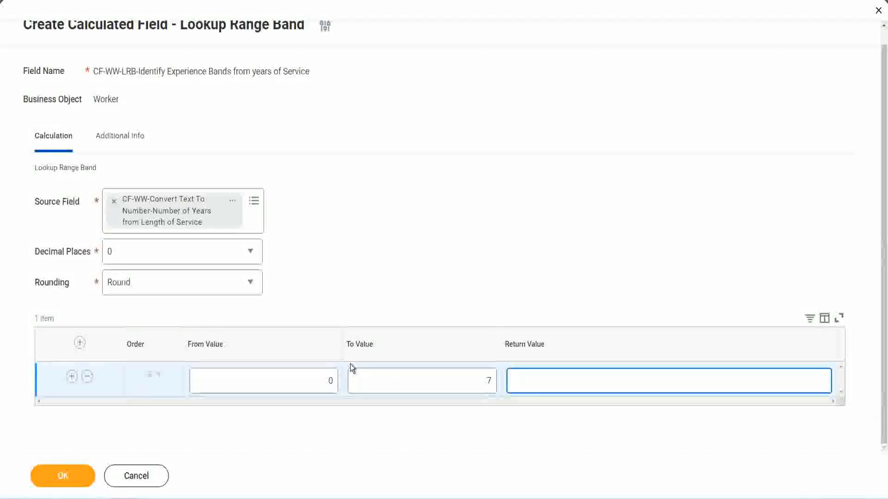
{"action": "type", "text": "Amateur"}
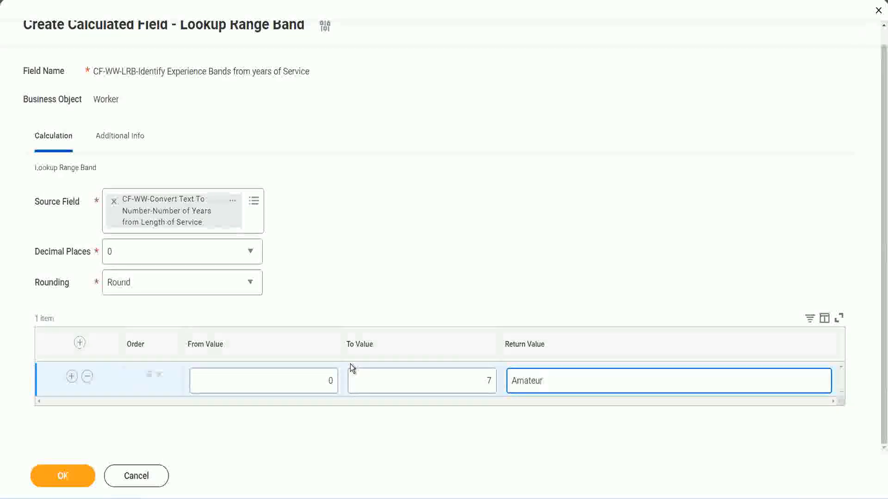
{"action": "left_click", "coordinate": [308, 391]}
{"action": "left_click", "coordinate": [481, 375]}
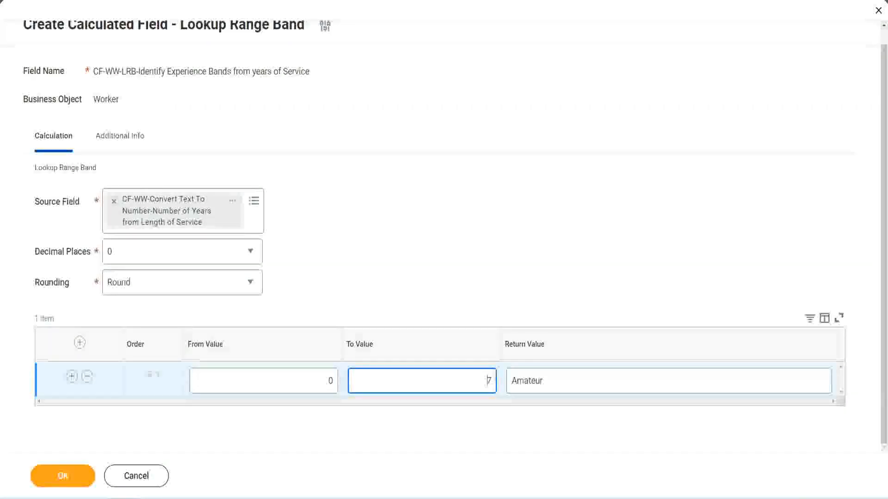
{"action": "left_click_drag", "start_coordinate": [373, 323], "coordinate": [224, 231]}
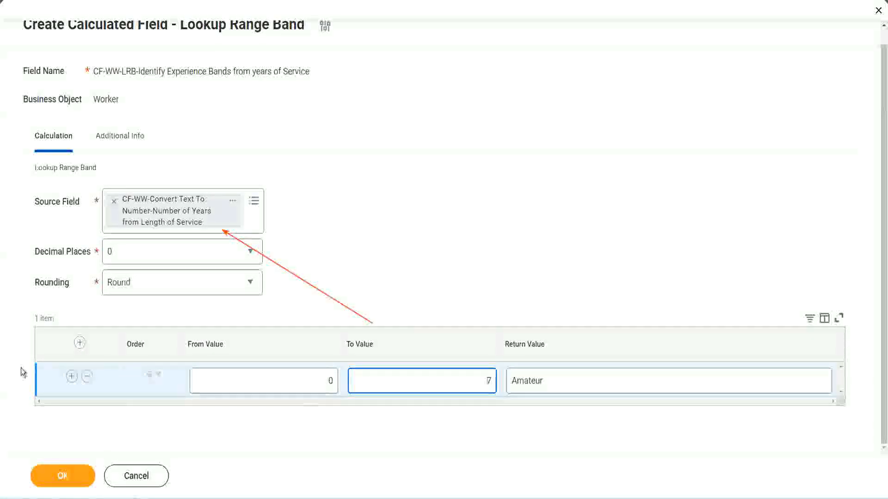
Step: Add a second range row covering 8 to 15 with the return value Experienced
{"action": "left_click", "coordinate": [71, 376]}
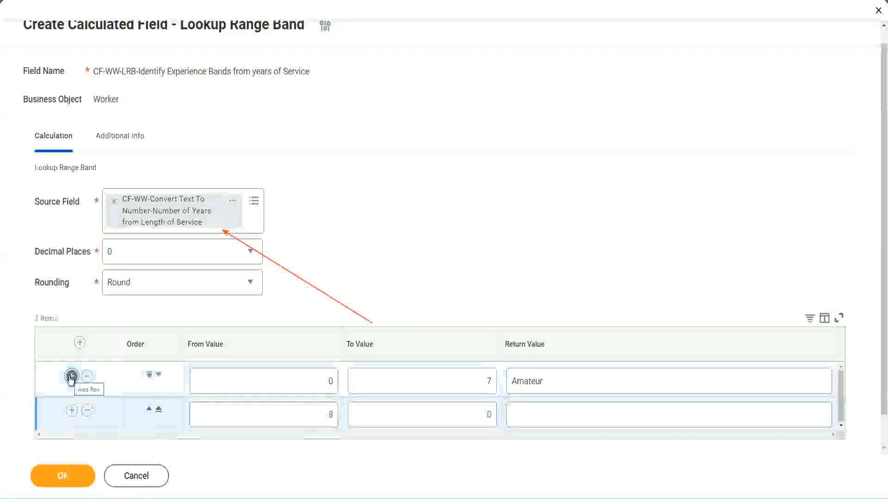
{"action": "left_click", "coordinate": [330, 415]}
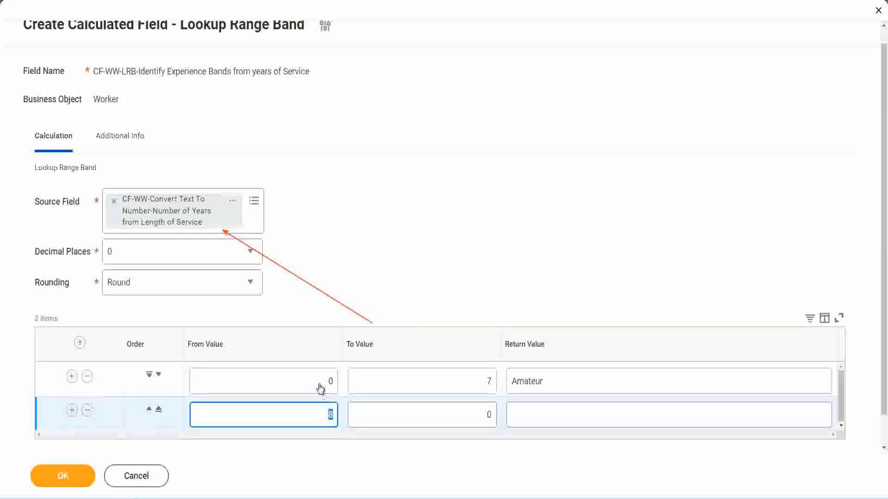
{"action": "left_click", "coordinate": [460, 381]}
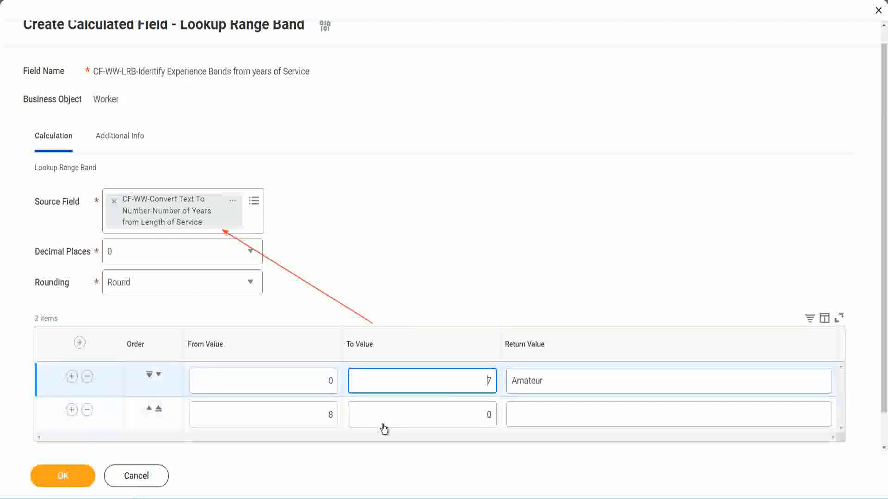
{"action": "left_click", "coordinate": [313, 415]}
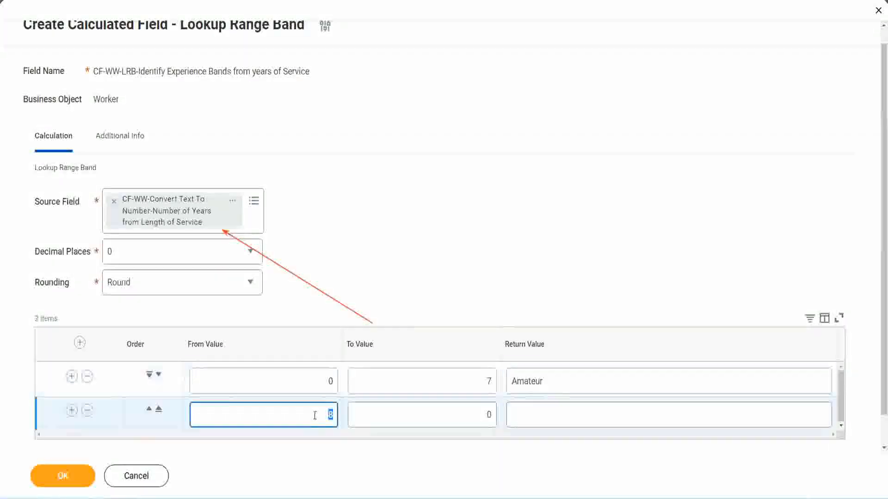
{"action": "left_click", "coordinate": [313, 415]}
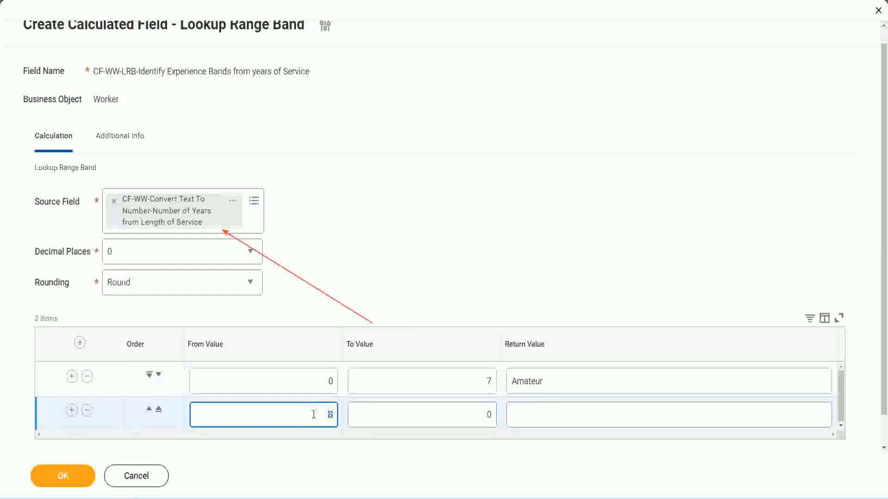
{"action": "left_click", "coordinate": [481, 414]}
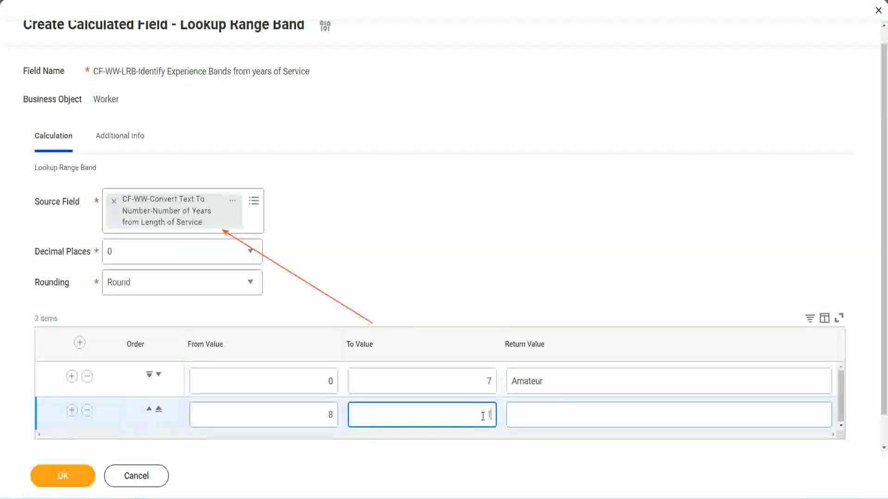
{"action": "type", "text": "15"}
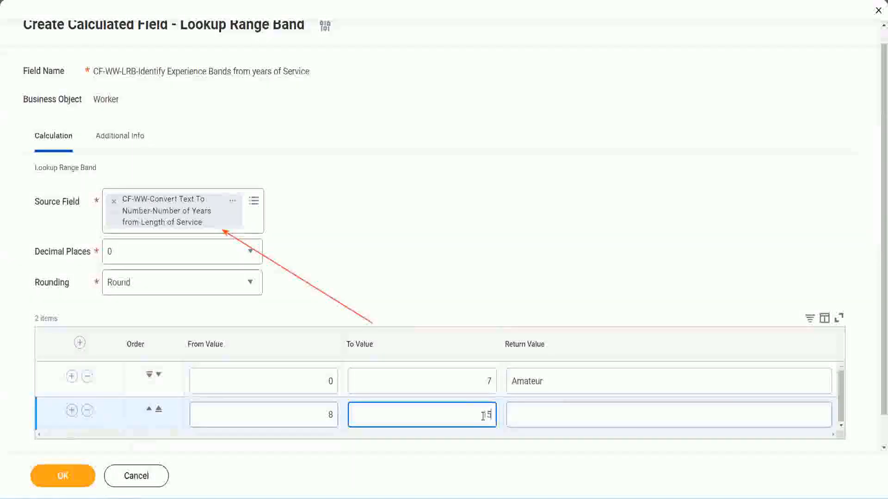
{"action": "left_click", "coordinate": [547, 412]}
{"action": "type", "text": "Ex"}
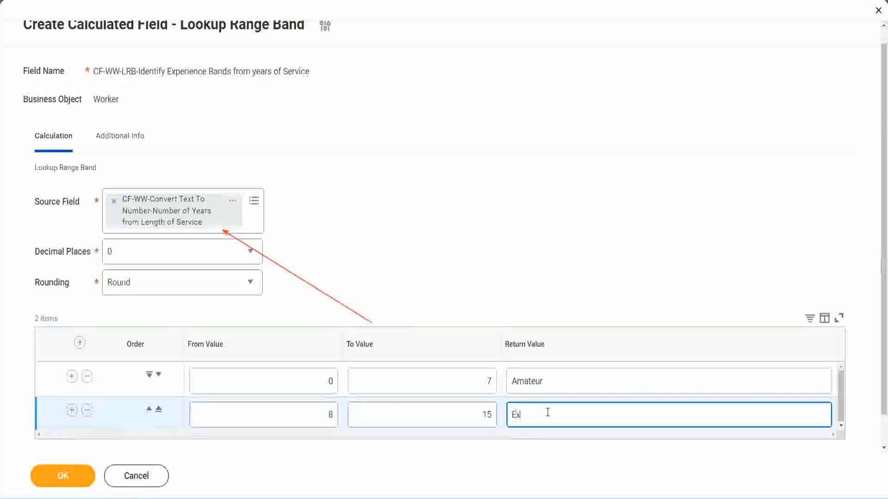
{"action": "type", "text": "perienced"}
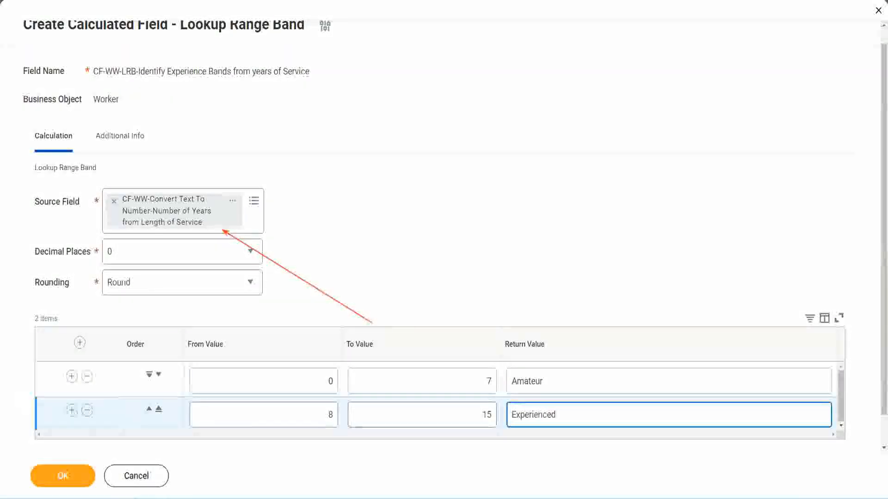
Step: Add a third range row covering 16 to 30 with the return value Senior
{"action": "left_click", "coordinate": [72, 410]}
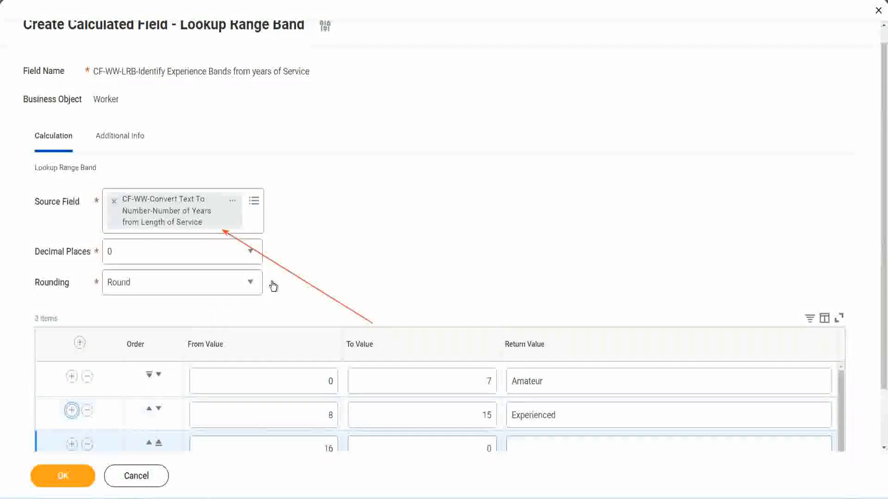
{"action": "scroll", "coordinate": [324, 282], "scroll_direction": "down", "scroll_amount": 2}
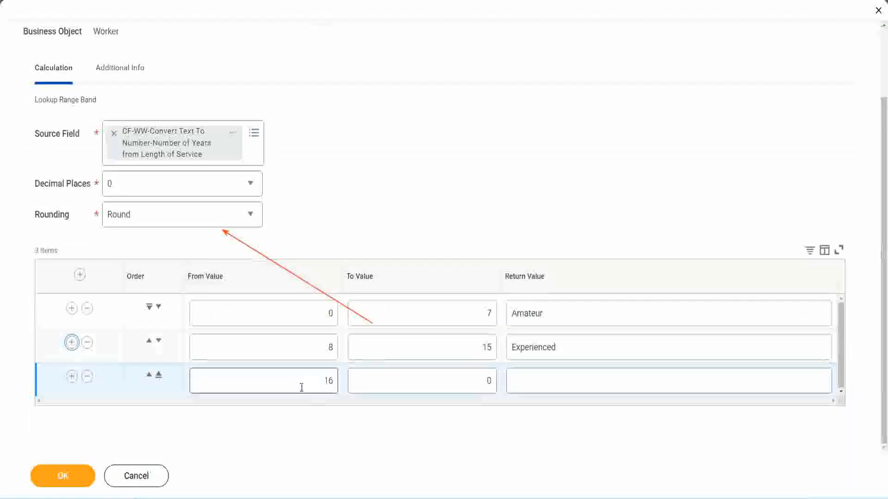
{"action": "left_click", "coordinate": [446, 381]}
{"action": "left_click", "coordinate": [473, 380]}
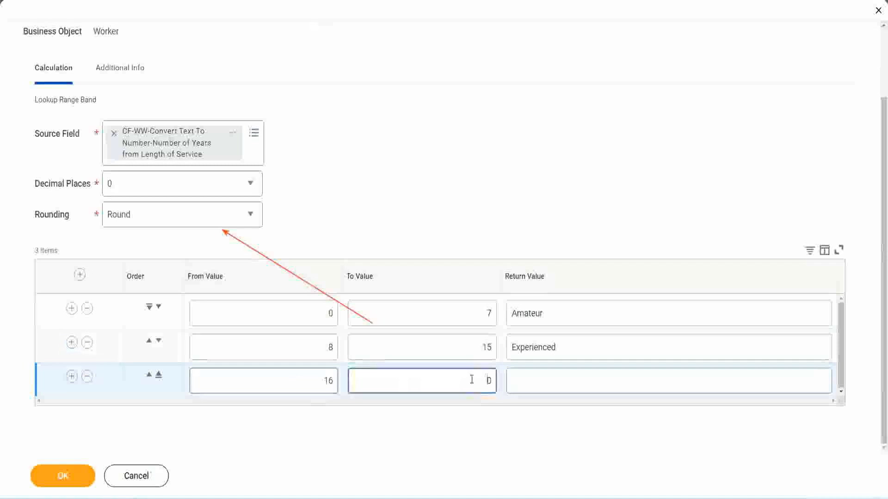
{"action": "type", "text": "3"}
{"action": "key", "text": "Tab"}
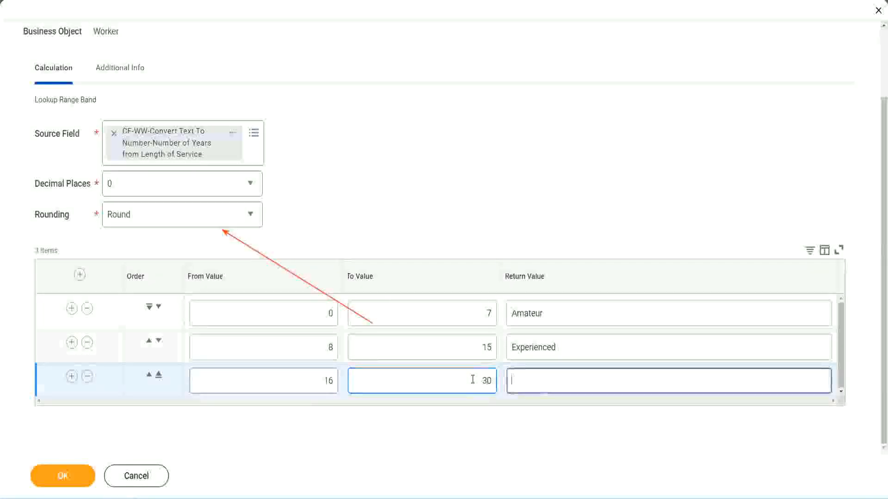
{"action": "type", "text": "L"}
{"action": "key", "text": "BackSpace"}
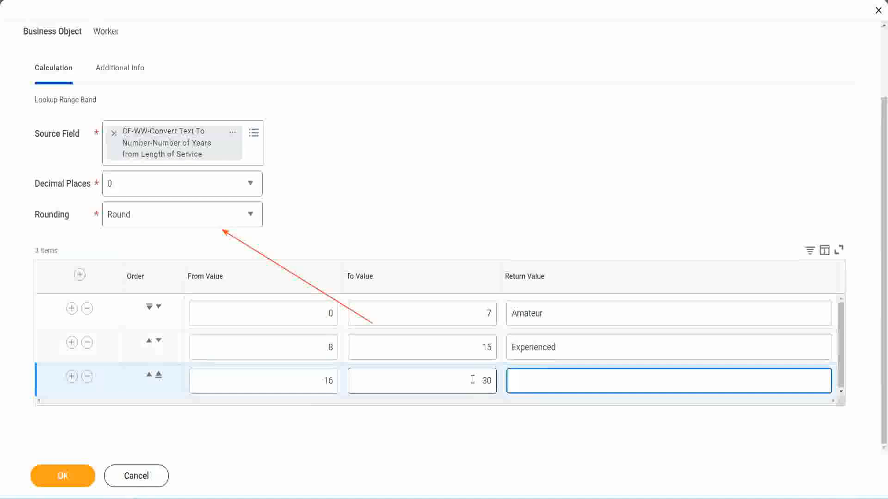
{"action": "type", "text": "Senior"}
Step: Add a fourth range row covering 31 to 1000 with the return value Legend
{"action": "left_click", "coordinate": [70, 378]}
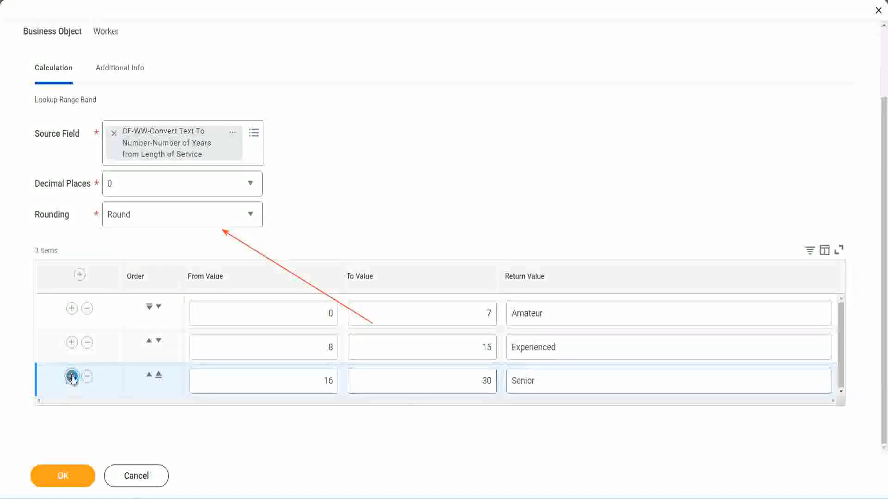
{"action": "left_click", "coordinate": [295, 376]}
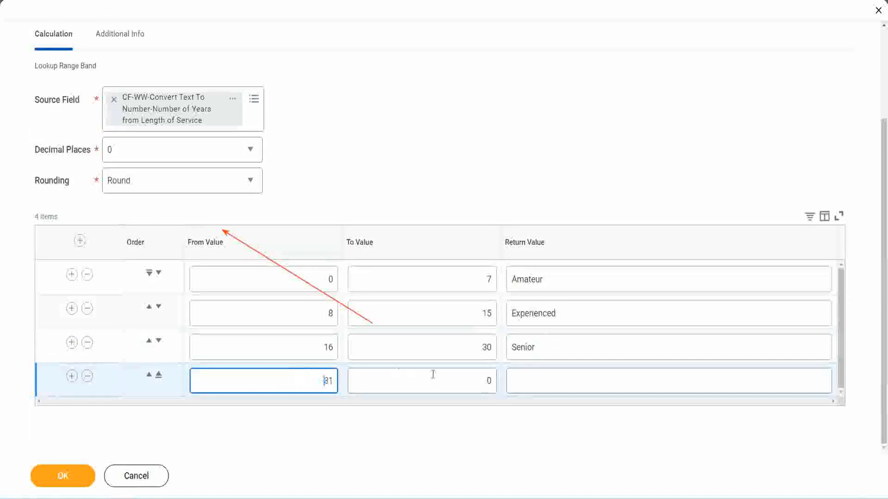
{"action": "left_click", "coordinate": [478, 380]}
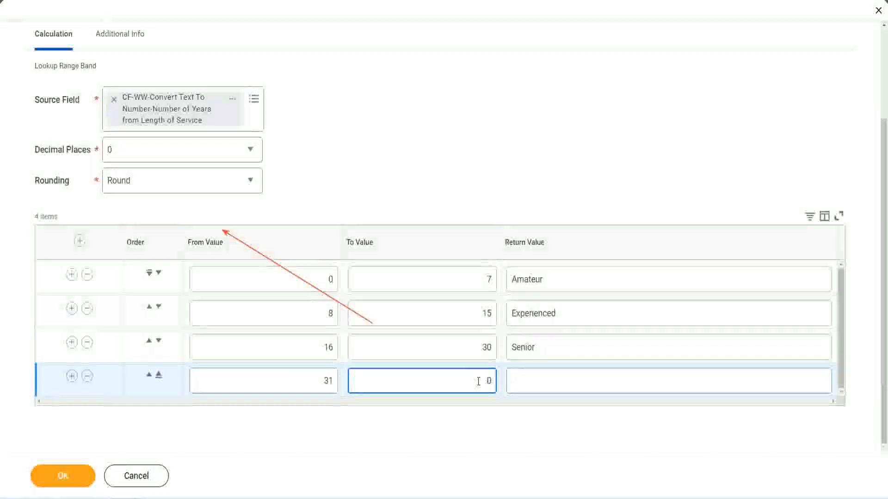
{"action": "type", "text": "1000"}
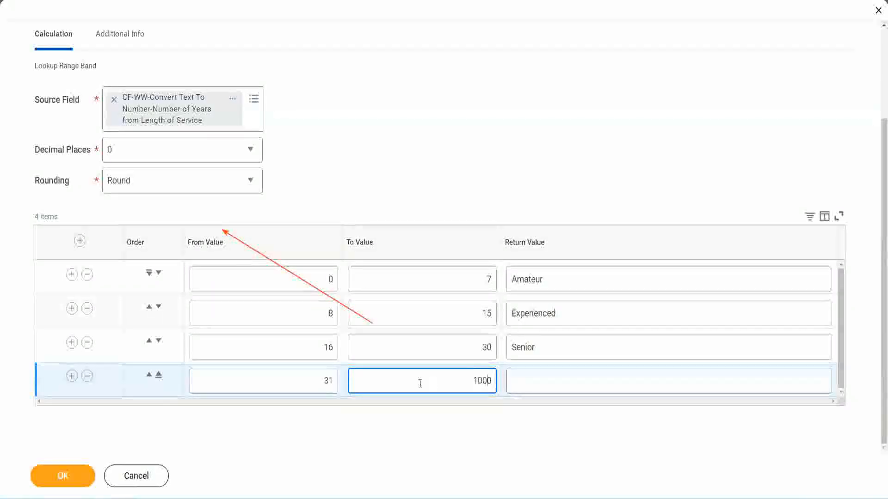
{"action": "left_click_drag", "start_coordinate": [462, 380], "coordinate": [518, 379]}
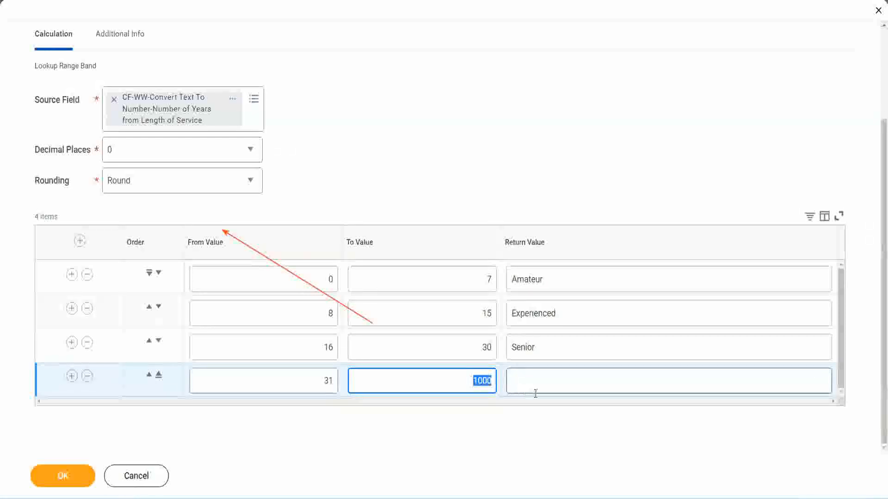
{"action": "left_click", "coordinate": [477, 377]}
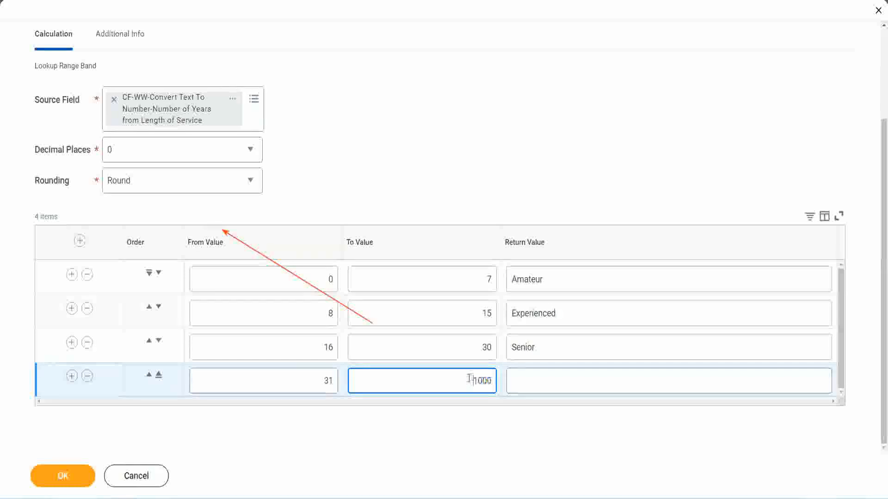
{"action": "left_click_drag", "start_coordinate": [464, 379], "coordinate": [498, 379]}
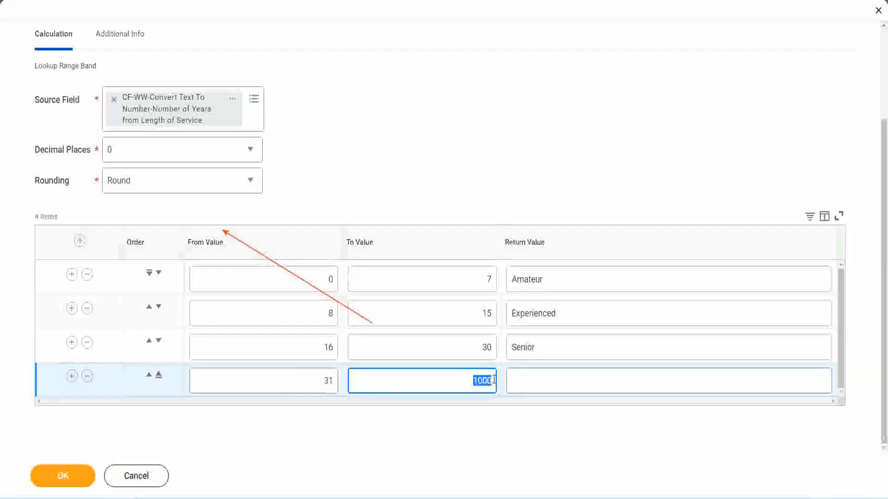
{"action": "left_click", "coordinate": [555, 382]}
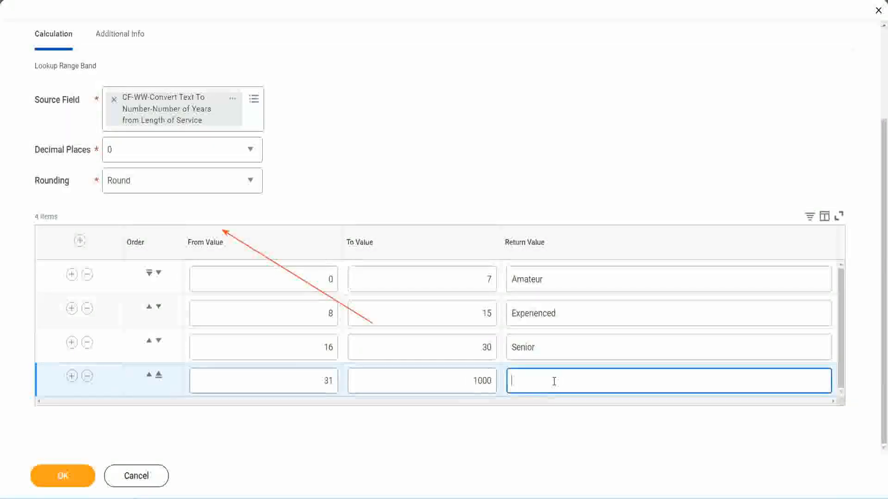
{"action": "type", "text": "Legend"}
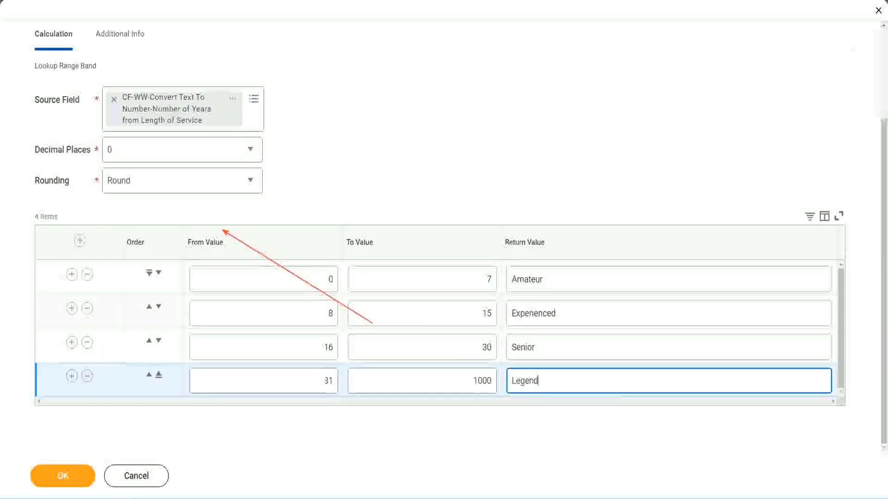
Step: Review the from values, to values and return values of the range rows
{"action": "left_click", "coordinate": [415, 154]}
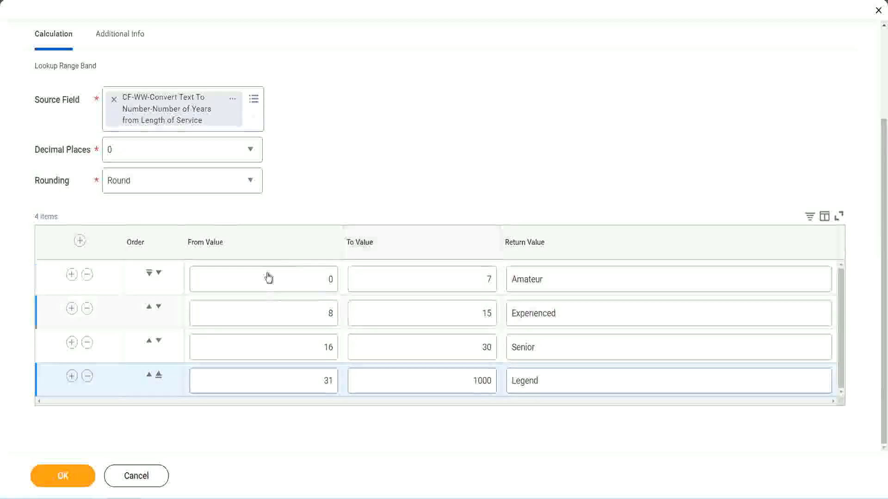
{"action": "left_click", "coordinate": [576, 279]}
{"action": "left_click", "coordinate": [574, 314]}
{"action": "left_click", "coordinate": [559, 356]}
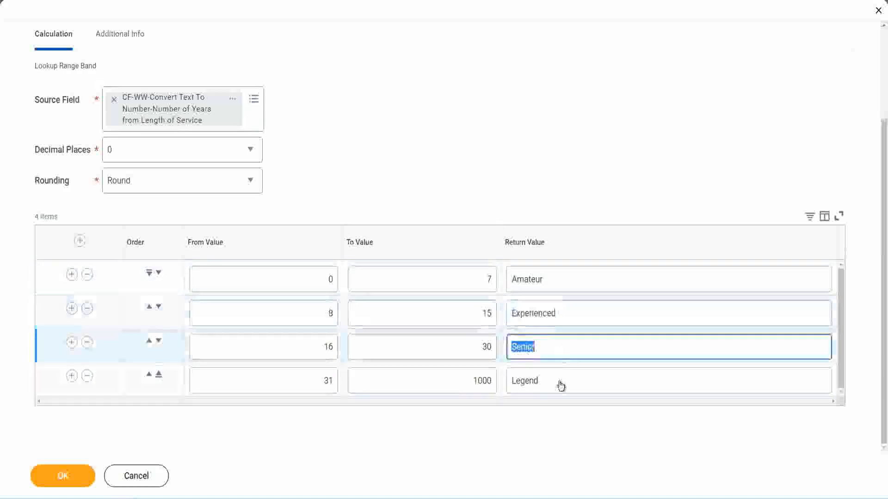
{"action": "left_click", "coordinate": [558, 381]}
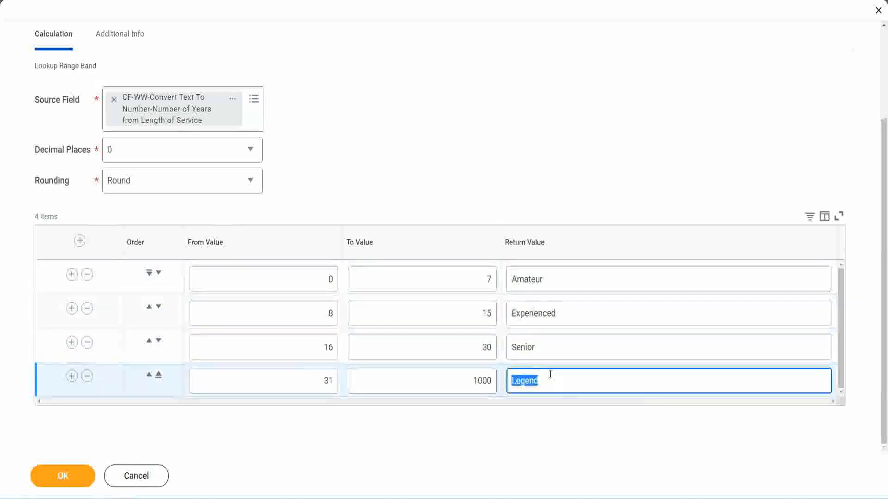
{"action": "left_click", "coordinate": [283, 283]}
{"action": "left_click", "coordinate": [454, 273]}
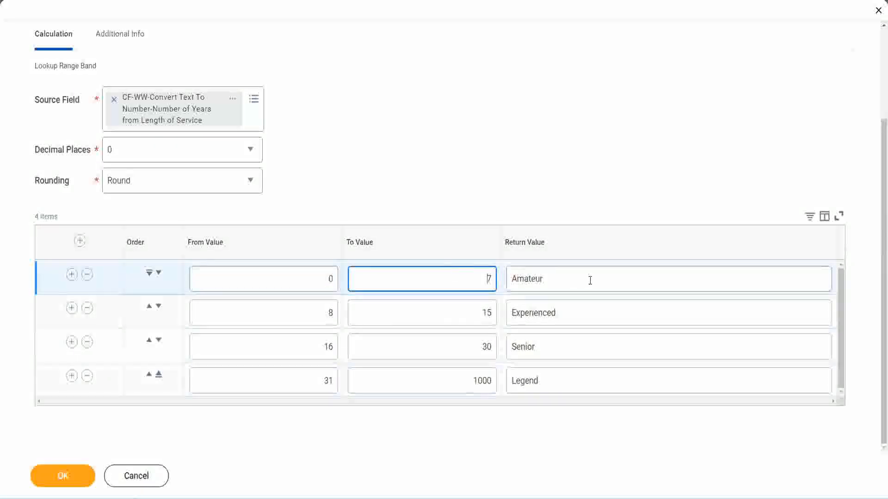
{"action": "left_click", "coordinate": [588, 280]}
{"action": "left_click", "coordinate": [575, 312]}
{"action": "left_click", "coordinate": [564, 353]}
{"action": "left_click", "coordinate": [558, 381]}
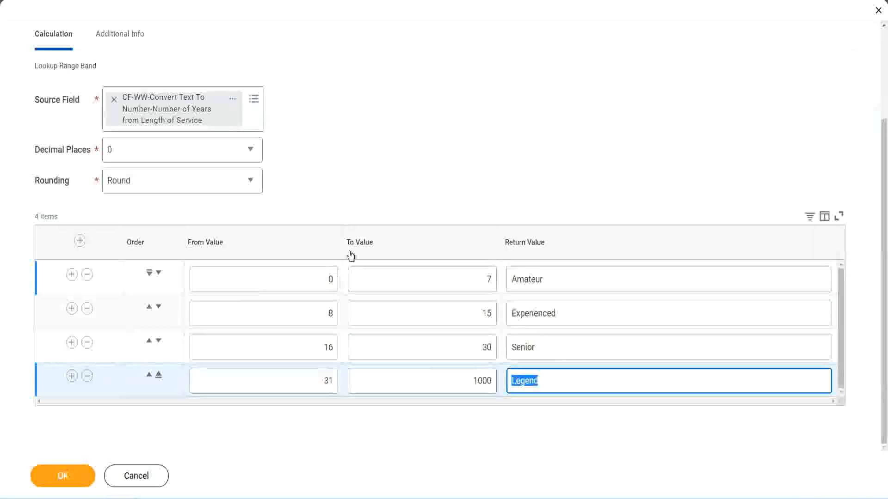
{"action": "left_click", "coordinate": [412, 196]}
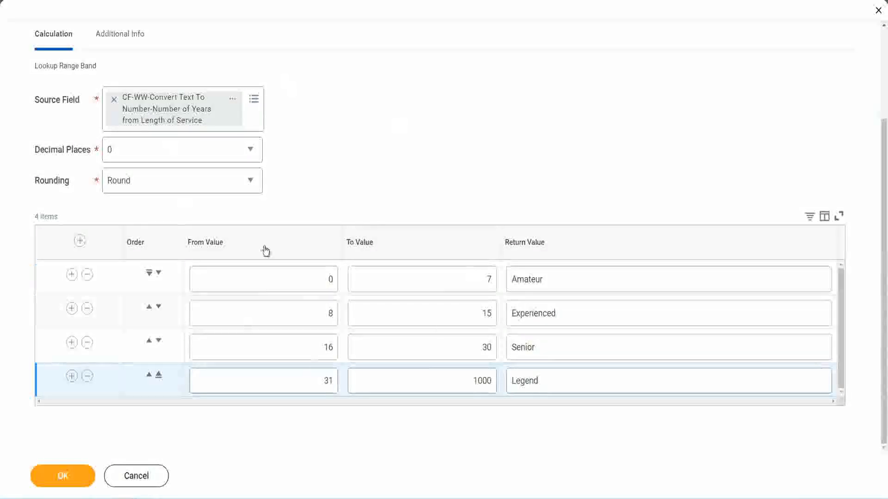
Step: Save the lookup range band calculated field and use the context options of its name link in the save confirmation
{"action": "left_click", "coordinate": [62, 475]}
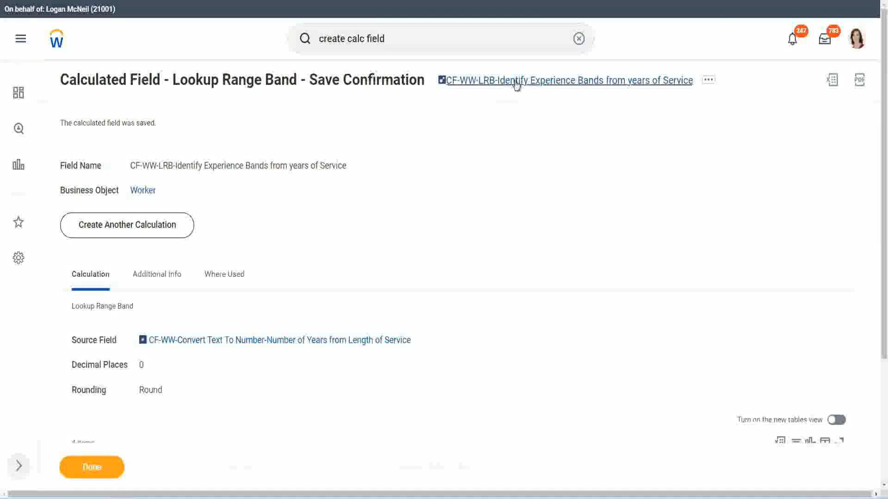
{"action": "right_click", "coordinate": [514, 84]}
{"action": "left_click", "coordinate": [526, 133]}
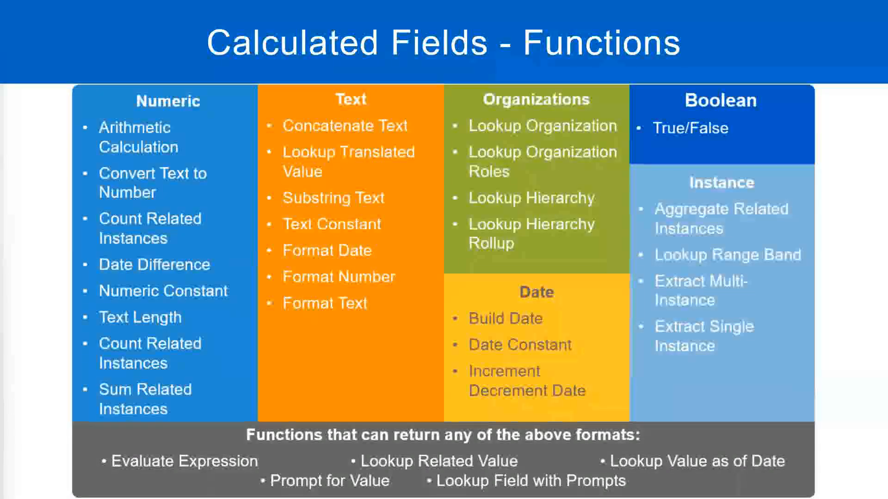
Step: Switch to the Notepad++ notes and enter 10,000 USD below the Eval Expression lines, leaving blank lines in between
{"action": "key", "text": "alt+Tab"}
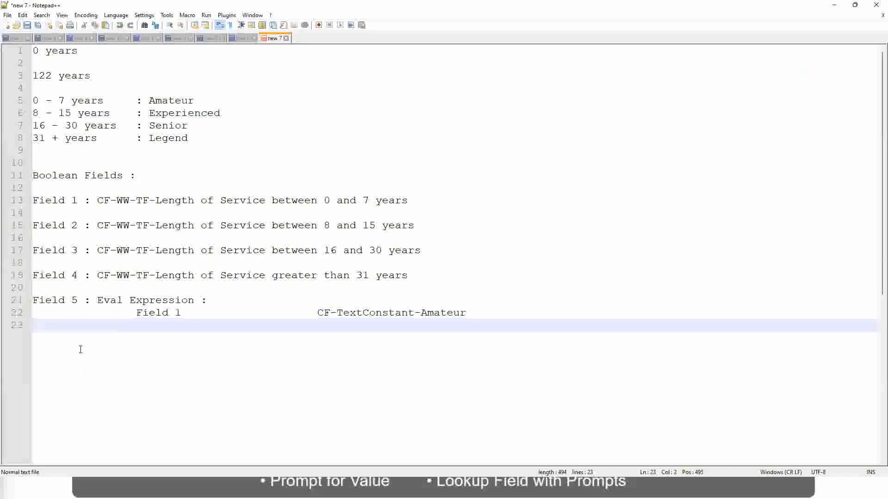
{"action": "key", "text": "Return"}
{"action": "key", "text": "Return"}
{"action": "key", "text": "Return"}
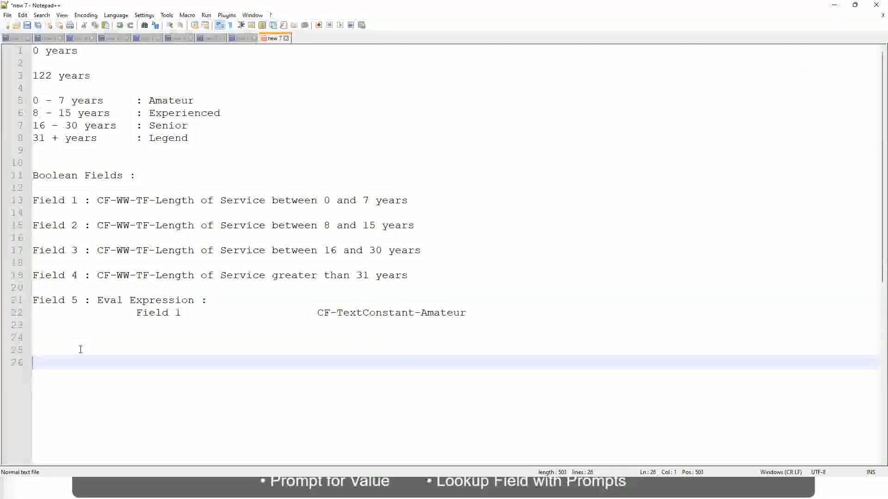
{"action": "type", "text": "10,000 USD"}
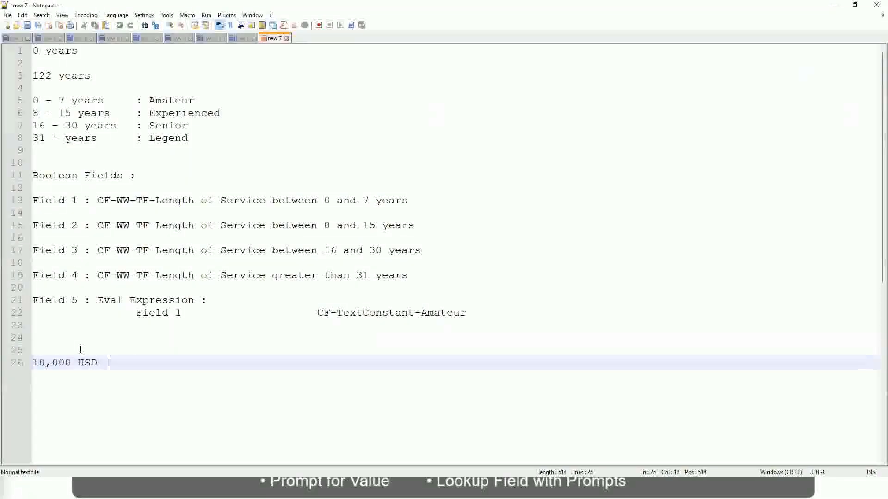
Step: Add 1,000,000 USD on the same line as 10,000 USD, separated by a wide gap
{"action": "key", "text": "Tab"}
{"action": "key", "text": "Tab"}
{"action": "key", "text": "Tab"}
{"action": "key", "text": "Tab"}
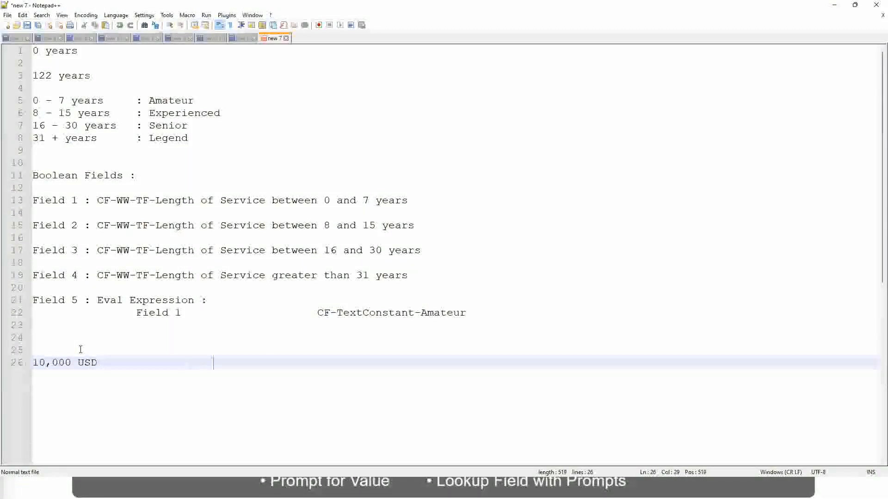
{"action": "type", "text": "1,000,000"}
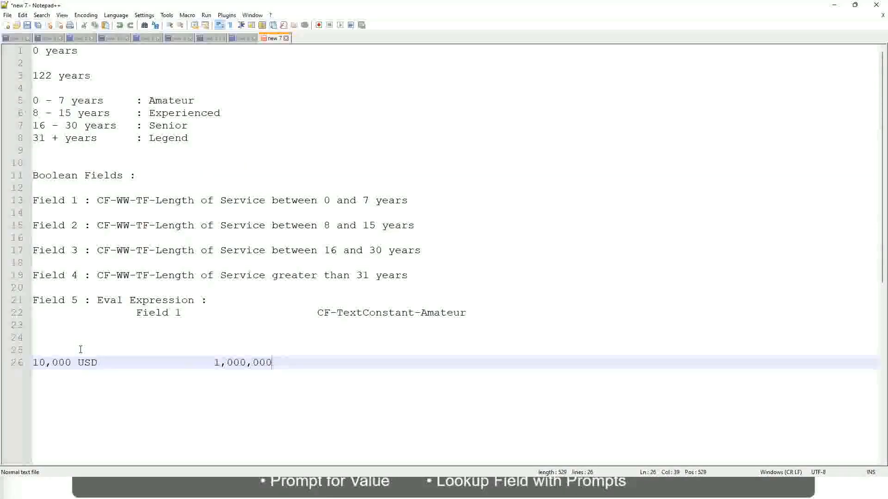
{"action": "key", "text": "Left"}
{"action": "key", "text": "Left"}
{"action": "key", "text": "Left"}
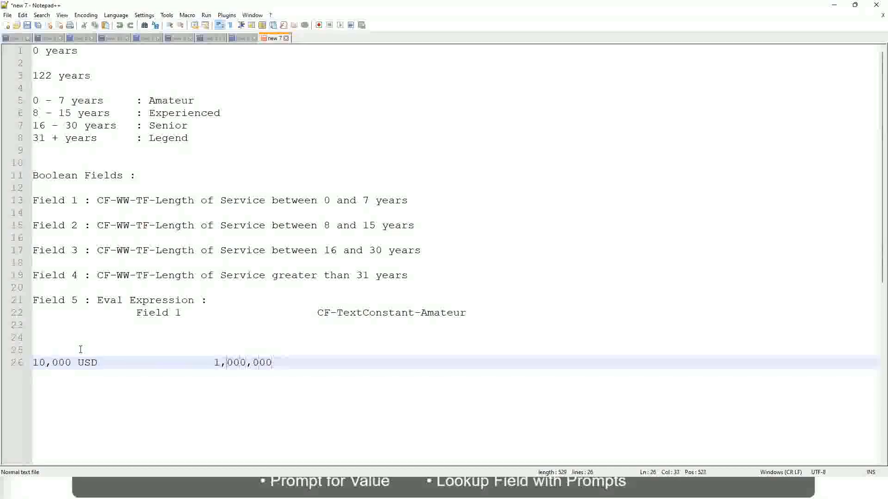
{"action": "key", "text": "End"}
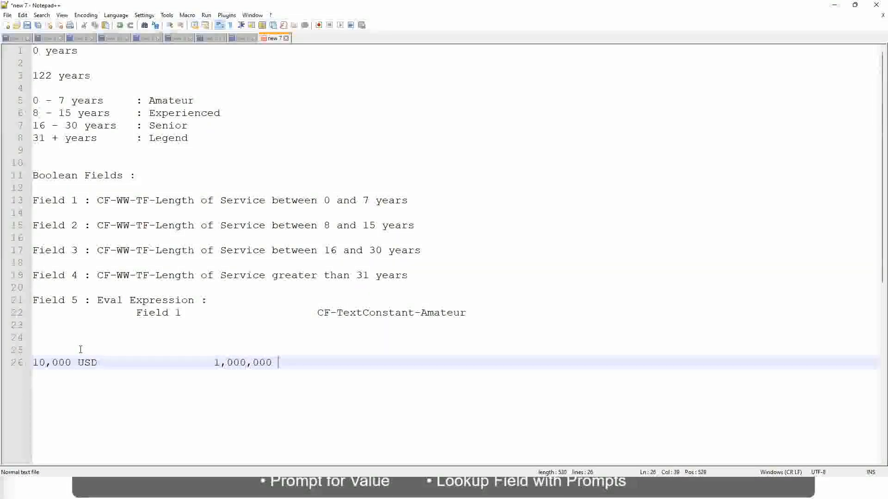
{"action": "type", "text": "USD"}
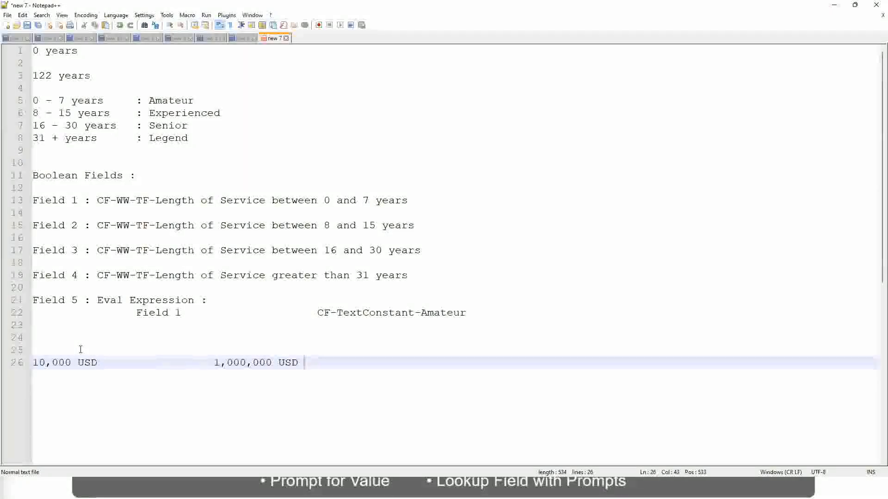
Step: Below the USD amounts, after a blank line, add the band 10 - 50,000 labelled Low
{"action": "key", "text": "Return"}
{"action": "key", "text": "Return"}
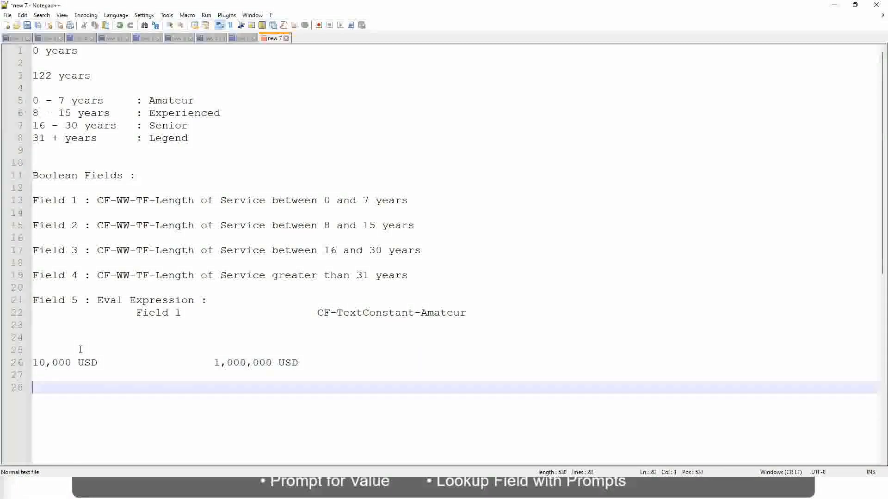
{"action": "type", "text": "10 - 50,000"}
{"action": "key", "text": "Tab"}
{"action": "key", "text": "Tab"}
{"action": "key", "text": "Tab"}
{"action": "key", "text": "Tab"}
{"action": "type", "text": ": Low"}
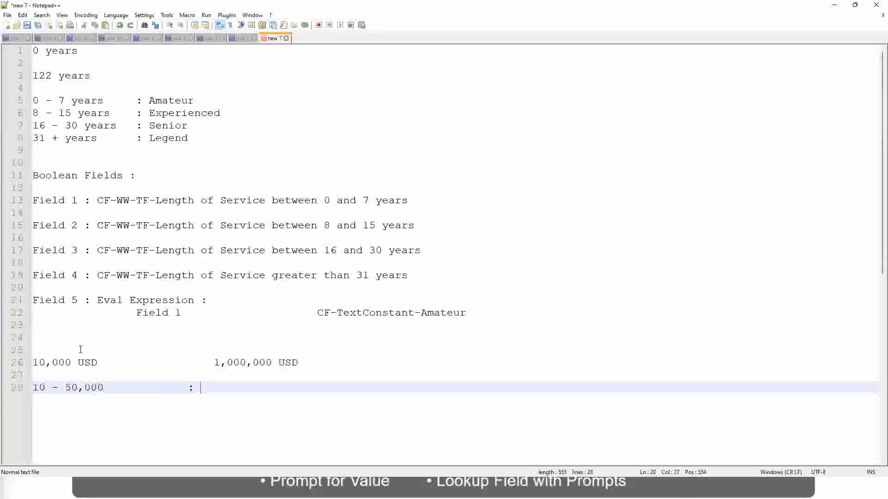
Step: Add the band 50,001 - 150,000 labelled Medium directly under the Low band, with the labels aligned
{"action": "key", "text": "Return"}
{"action": "key", "text": "Return"}
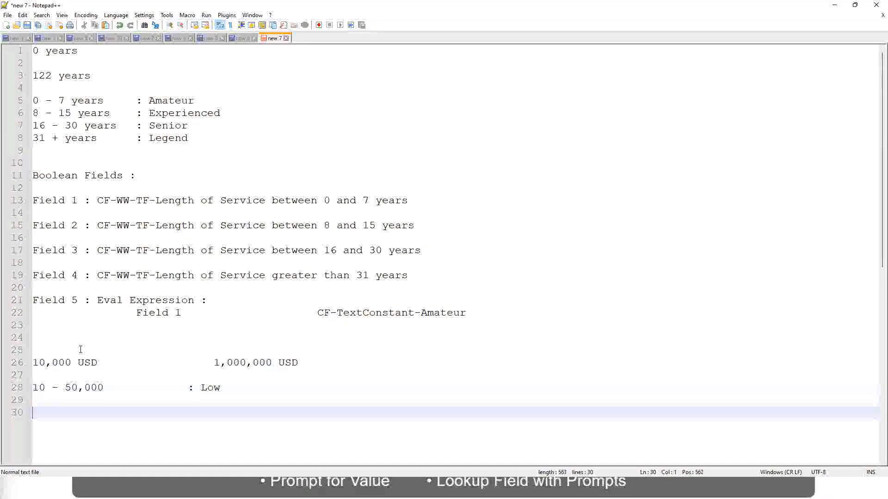
{"action": "key", "text": "Up"}
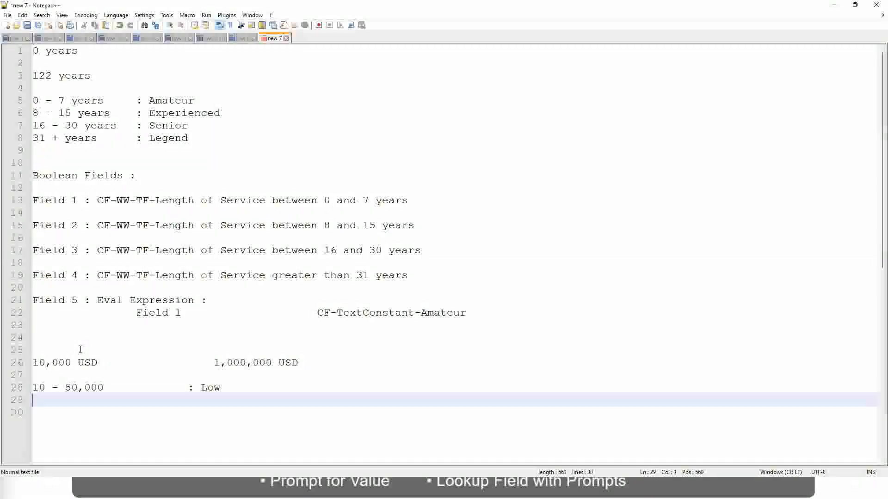
{"action": "type", "text": "50,001 "}
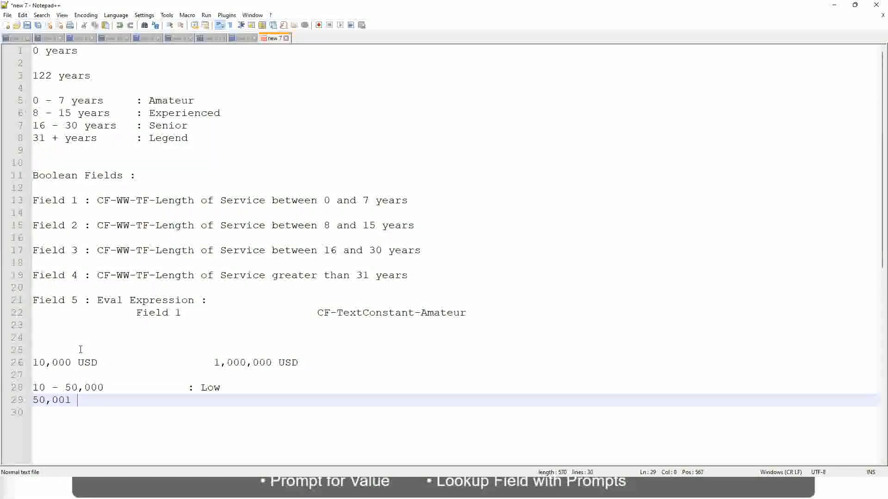
{"action": "type", "text": "- 150,000"}
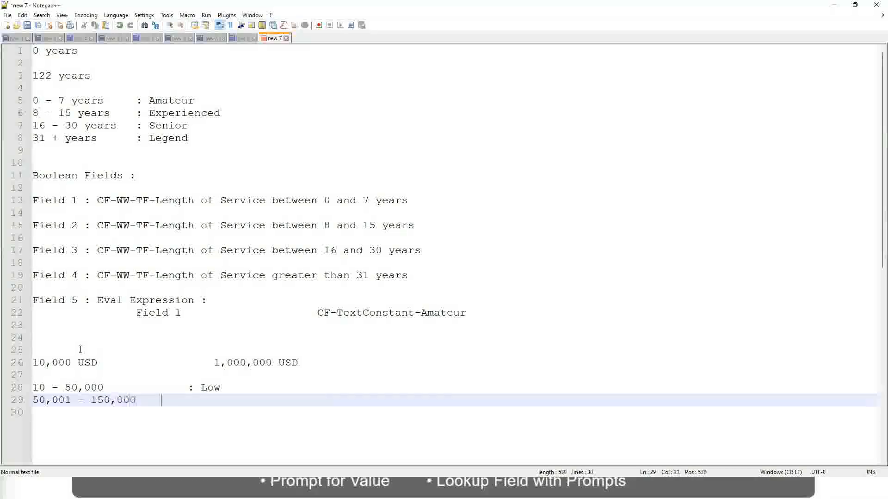
{"action": "key", "text": "Tab"}
{"action": "key", "text": "Tab"}
{"action": "type", "text": ": Med"}
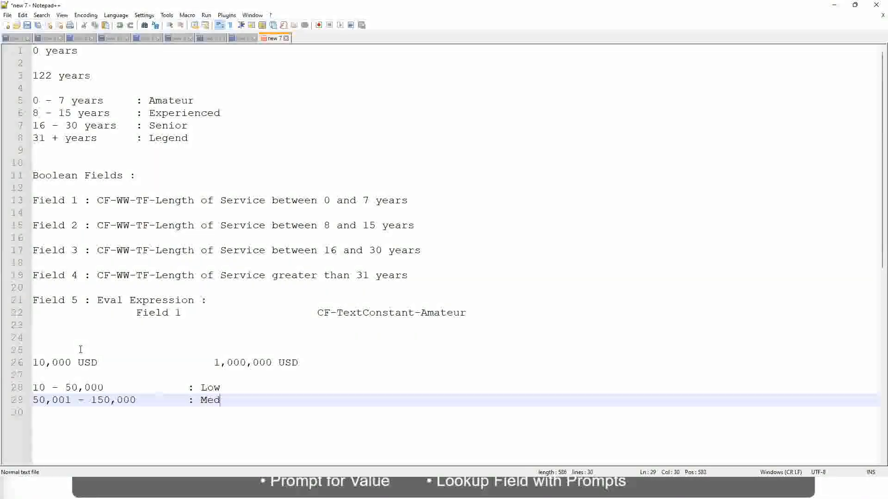
{"action": "type", "text": "ium"}
Step: Add the band > 150,000 labelled High directly under the Medium band, with the labels aligned
{"action": "key", "text": "Return"}
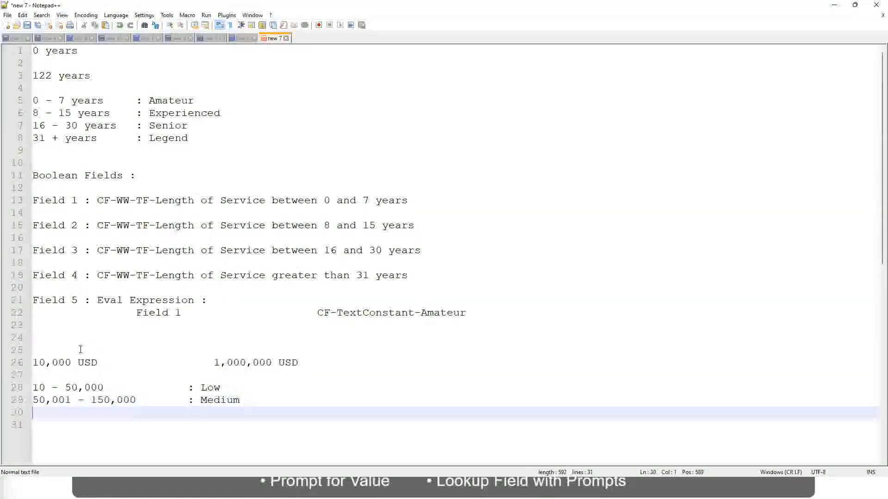
{"action": "type", "text": "> 150,000"}
{"action": "key", "text": "Tab"}
{"action": "key", "text": "Tab"}
{"action": "key", "text": "Tab"}
{"action": "key", "text": "Tab"}
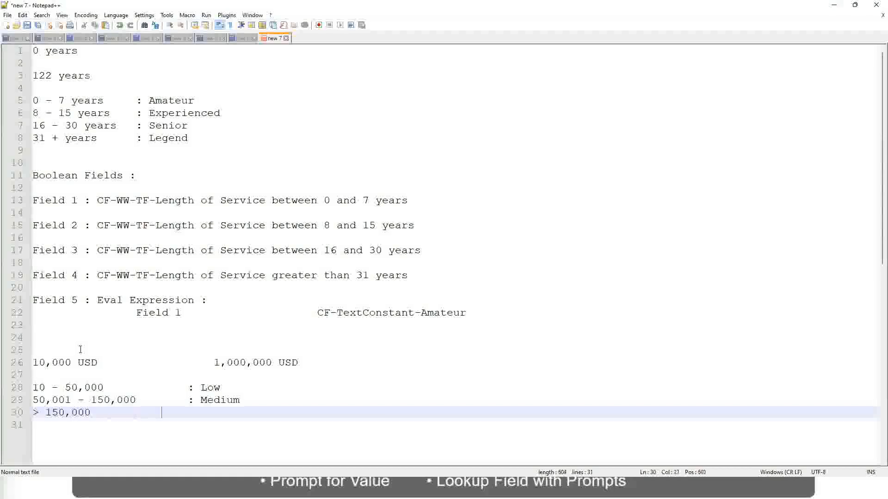
{"action": "type", "text": ": High"}
Step: Review the lower and upper USD amounts and the Low, Medium and High bands noted beneath them
{"action": "left_click", "coordinate": [29, 363]}
{"action": "left_click", "coordinate": [29, 363]}
{"action": "left_click", "coordinate": [39, 363]}
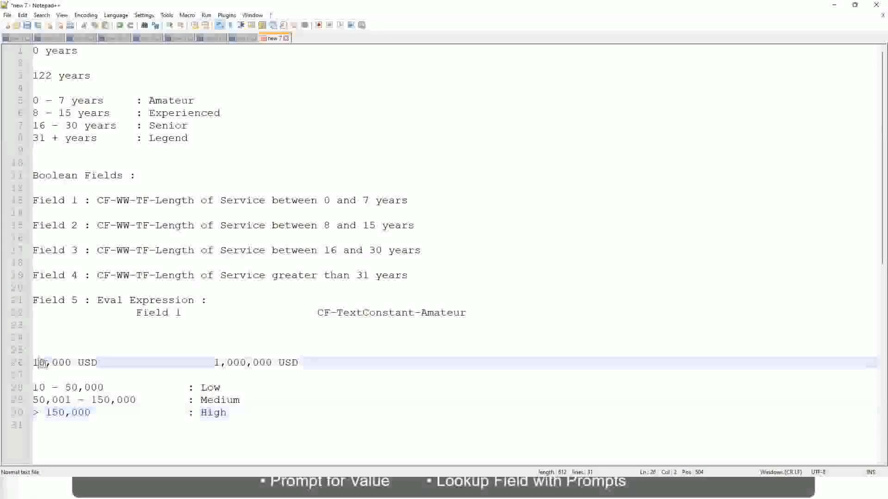
{"action": "double_click", "coordinate": [266, 363]}
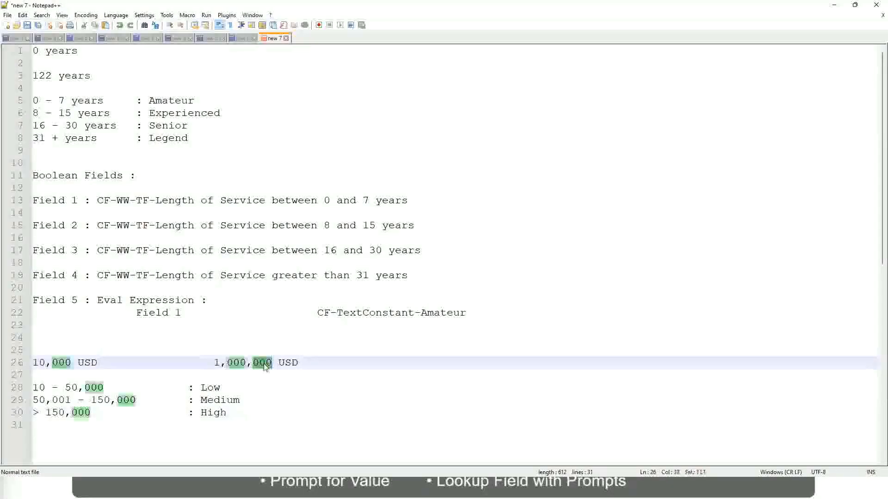
{"action": "left_click", "coordinate": [162, 400]}
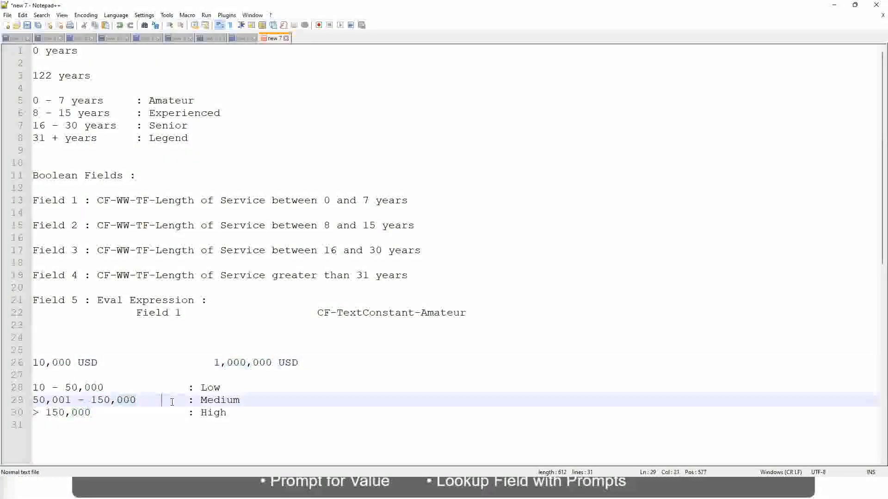
{"action": "left_click", "coordinate": [28, 363]}
{"action": "left_click", "coordinate": [274, 363]}
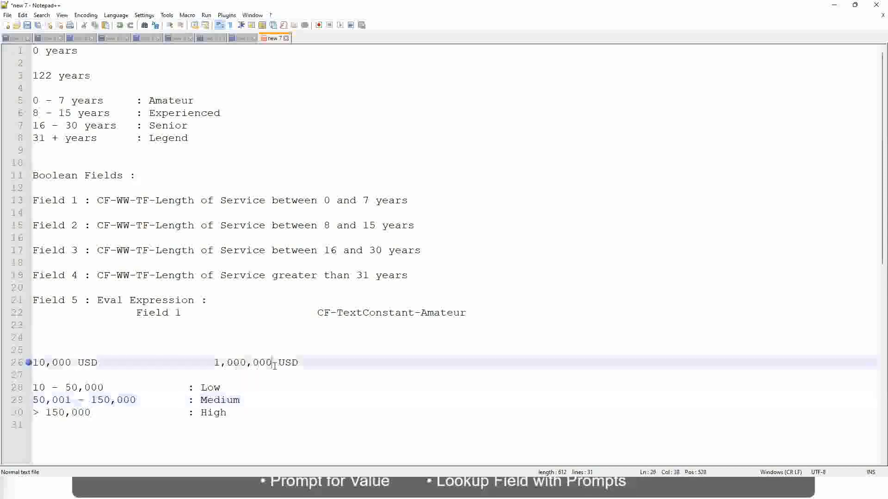
{"action": "left_click", "coordinate": [214, 389]}
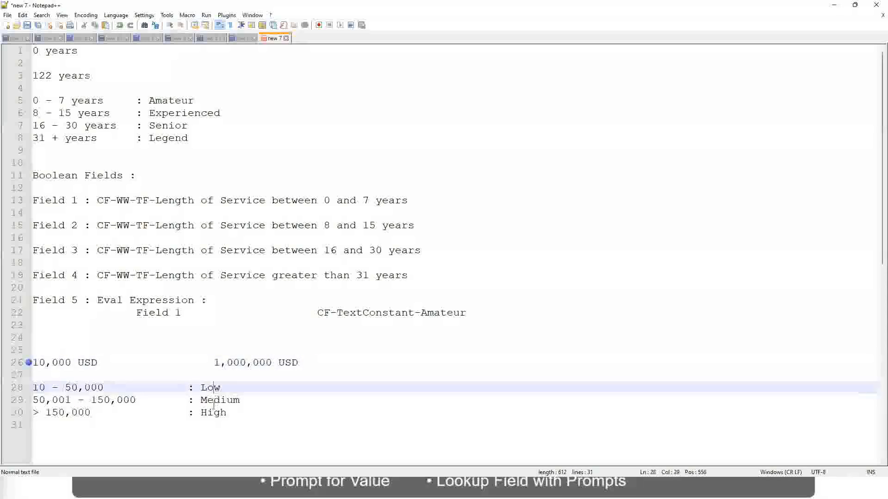
{"action": "left_click", "coordinate": [214, 401]}
{"action": "left_click", "coordinate": [214, 413]}
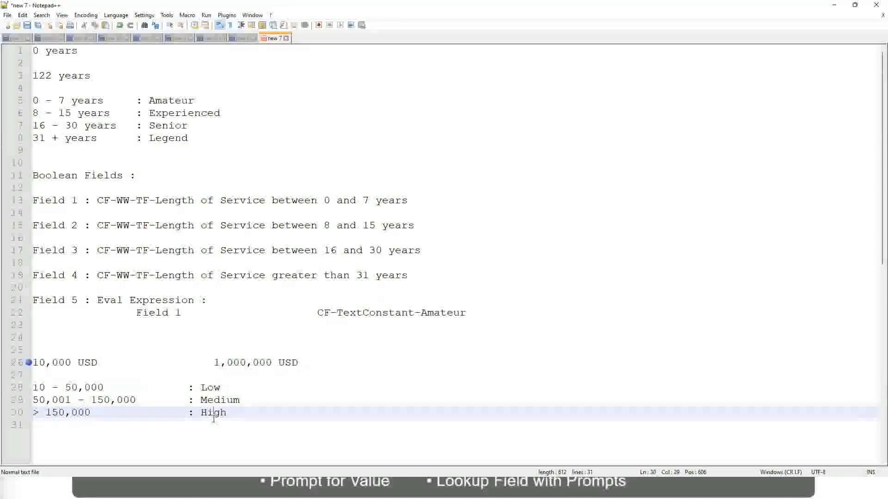
{"action": "left_click", "coordinate": [118, 374]}
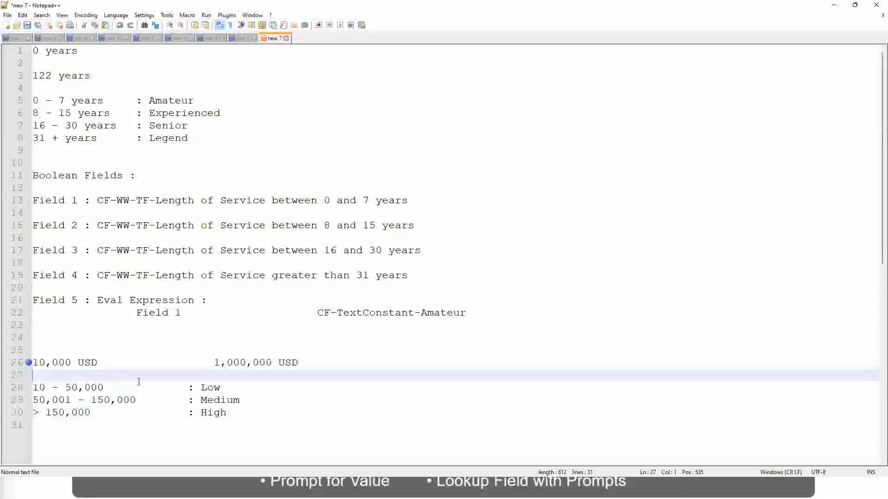
{"action": "left_click", "coordinate": [228, 411]}
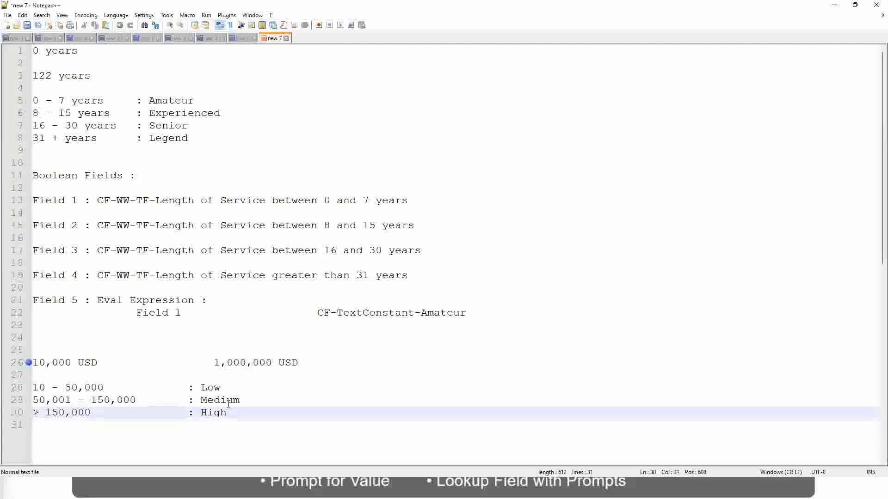